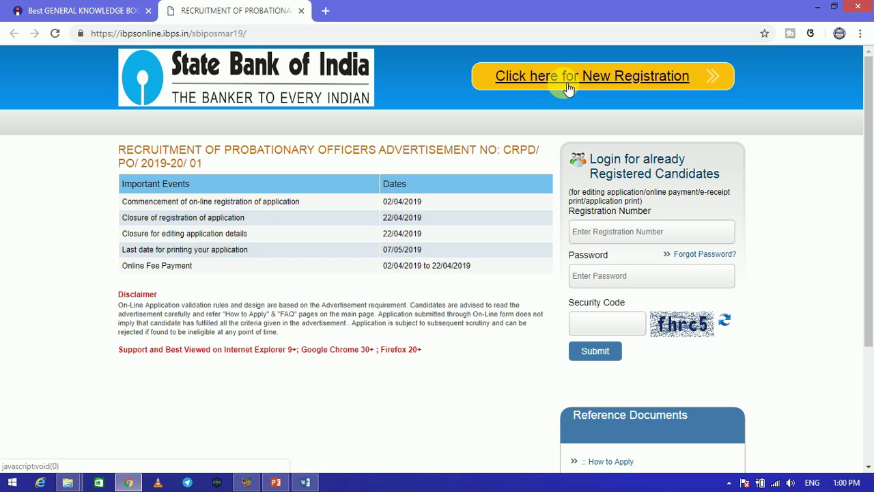
# Start a new candidate registration and continue past the Important Points notice to the Basic Info form
pyautogui.click(564, 78)
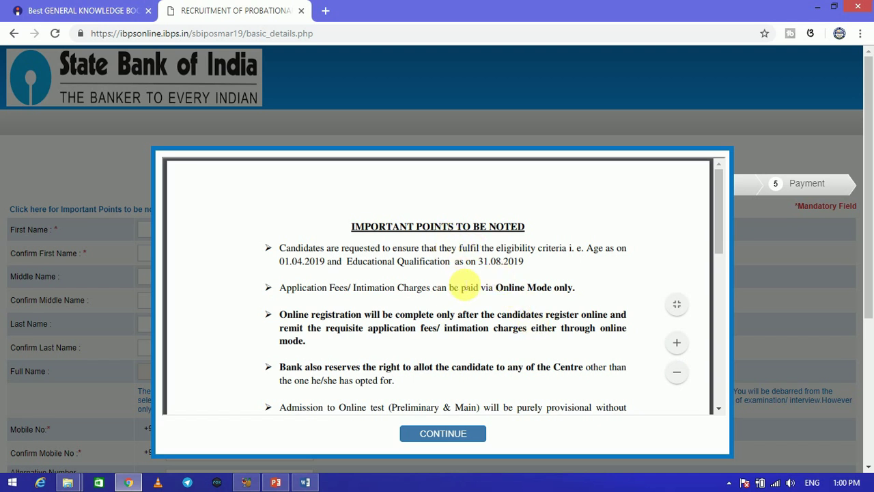
pyautogui.moveTo(720, 209); pyautogui.dragTo(537, 439)
pyautogui.click(444, 434)
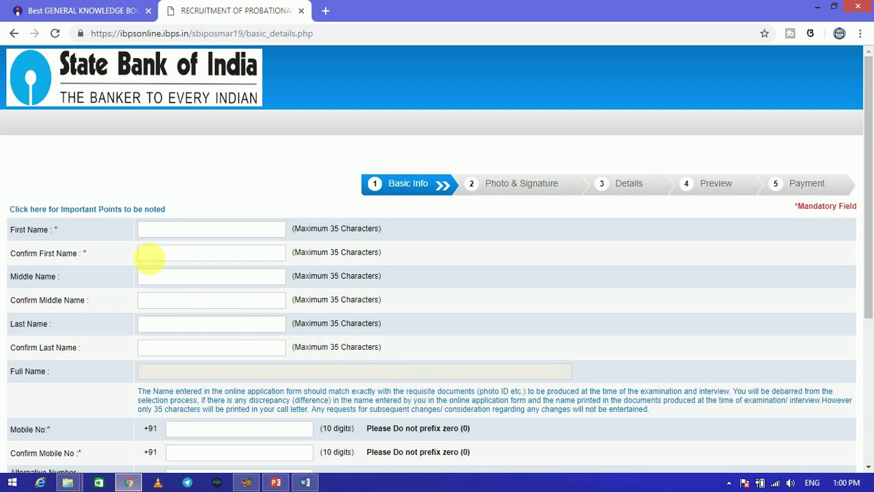
pyautogui.click(159, 235)
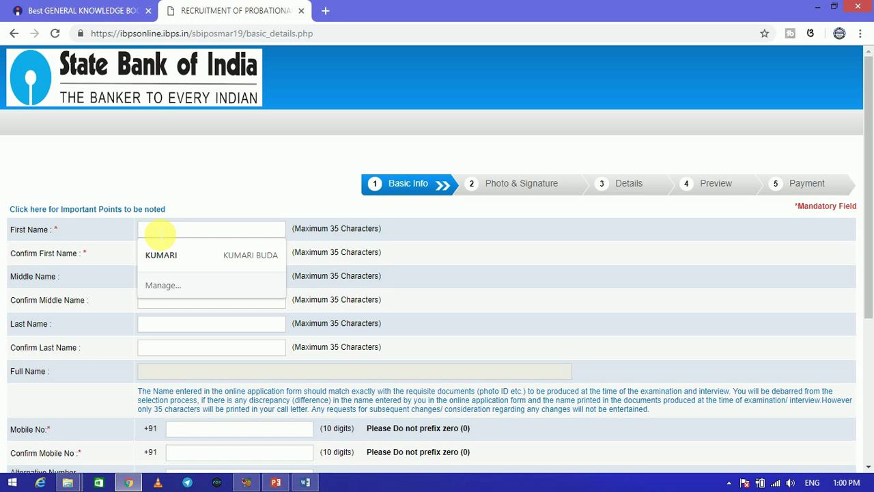
# Enter the candidate's first name and confirm it
pyautogui.write('DI')
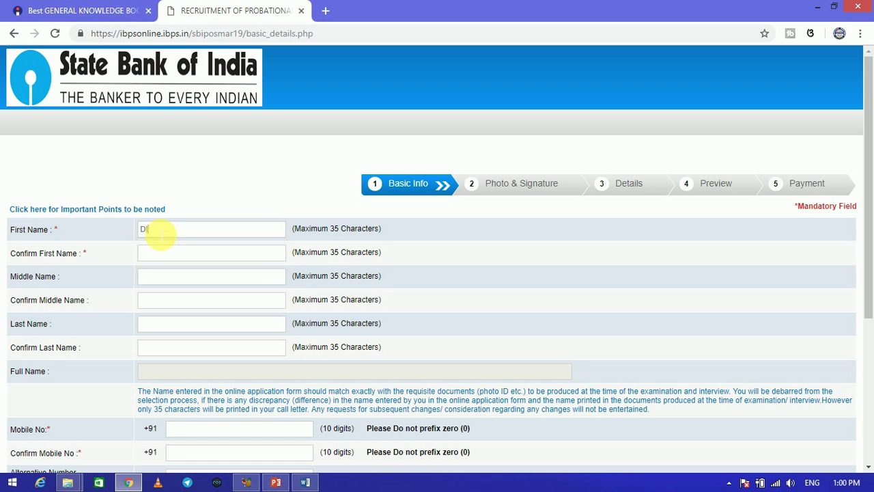
pyautogui.write('GITAL')
pyautogui.click(152, 253)
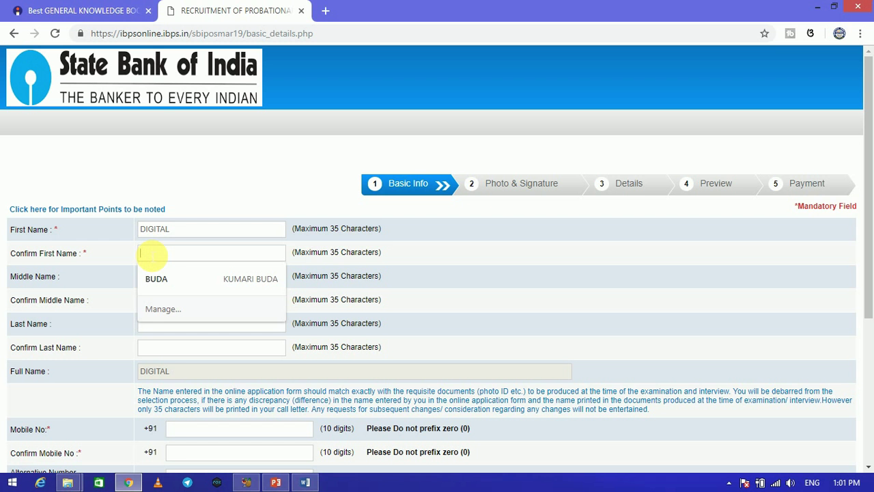
pyautogui.write('DIGIT')
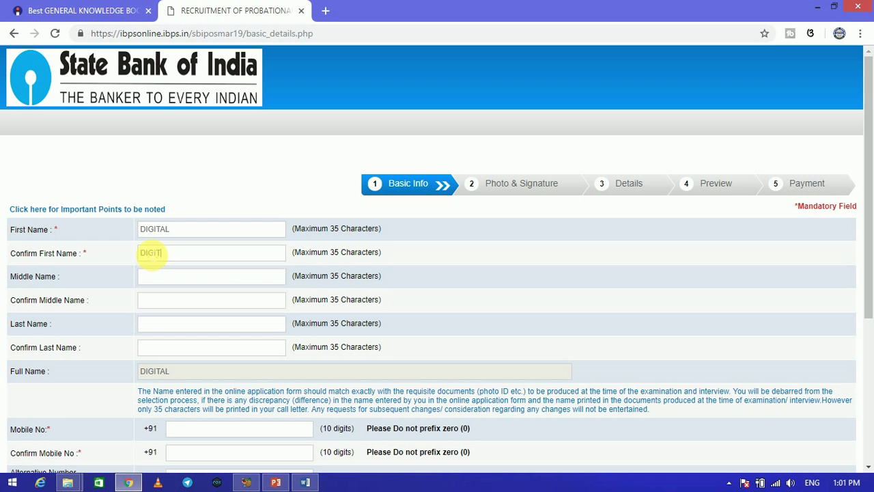
pyautogui.write('AL')
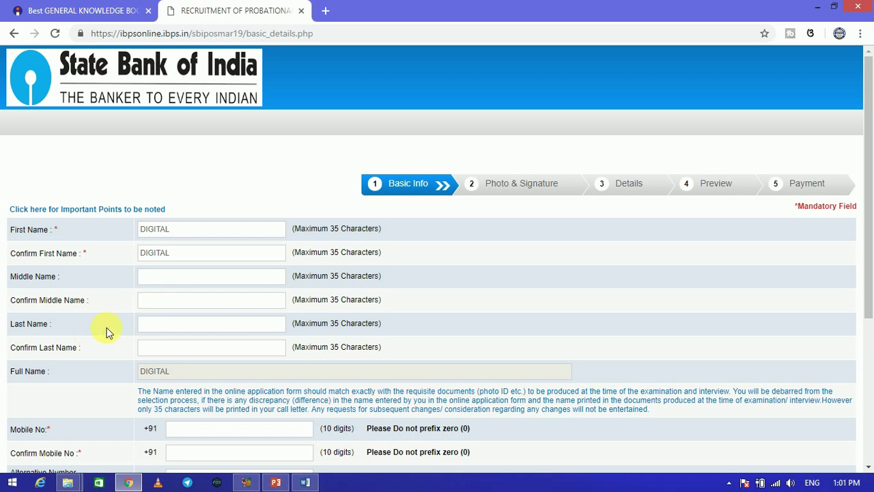
# Enter the candidate's last name and confirm it so the full name auto-fills
pyautogui.click(156, 325)
pyautogui.write('ODISHA')
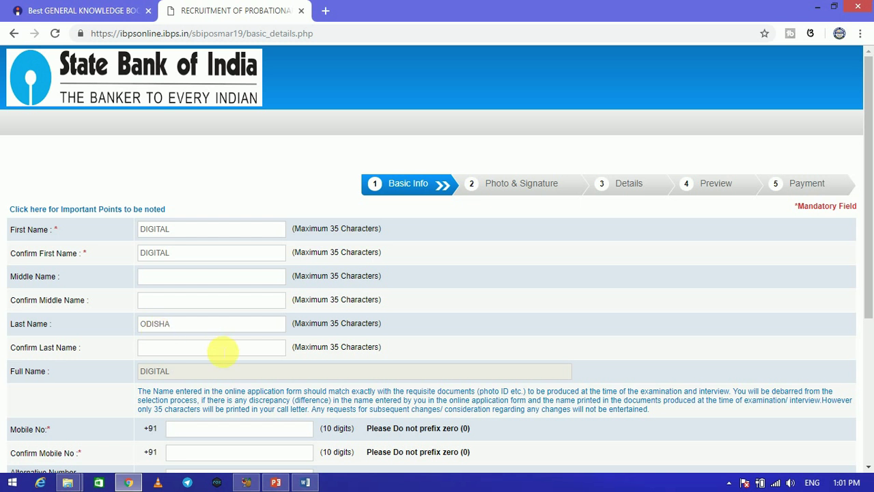
pyautogui.click(164, 350)
pyautogui.write('ODISHA')
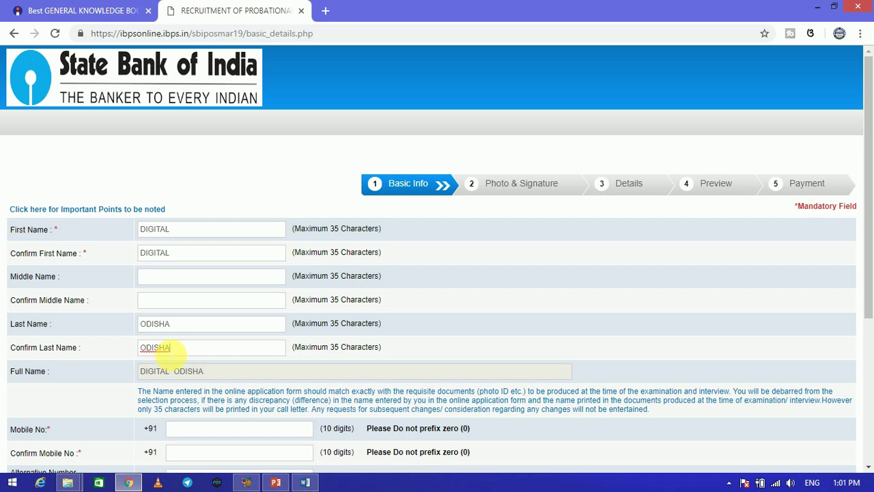
pyautogui.moveTo(871, 234); pyautogui.dragTo(867, 288)
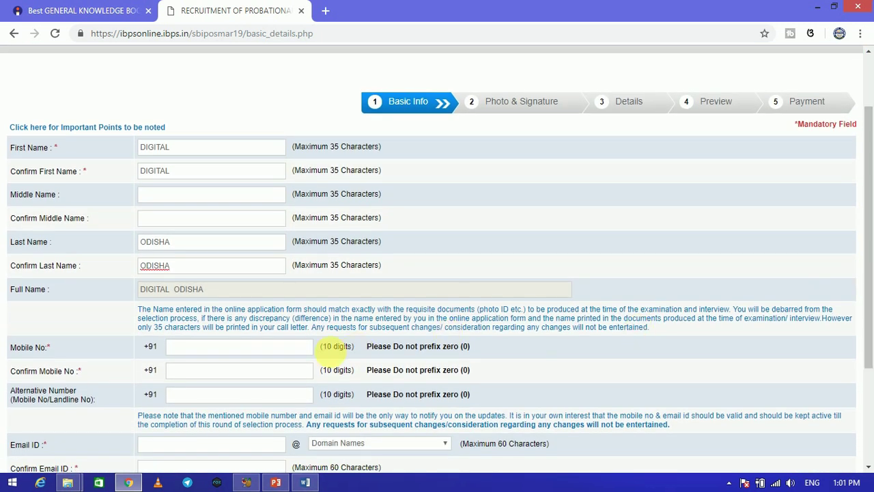
# Enter the candidate's mobile number, its confirmation and an alternative contact number
pyautogui.click(266, 352)
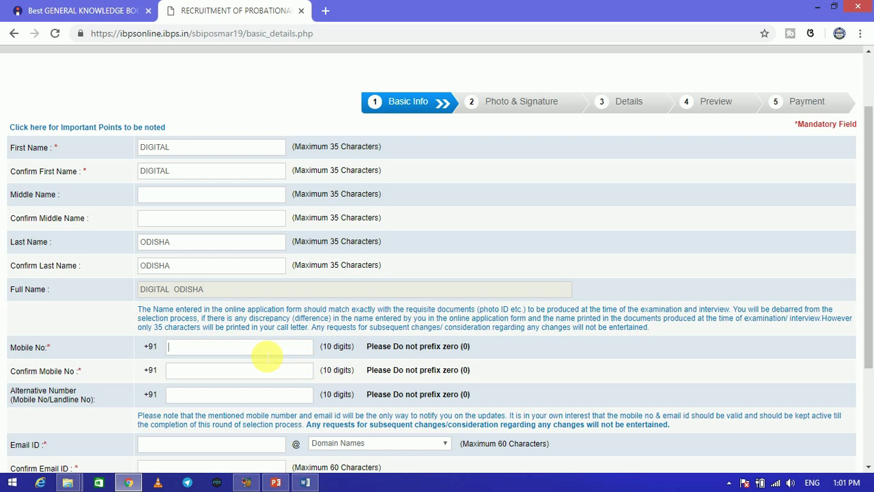
pyautogui.click(215, 373)
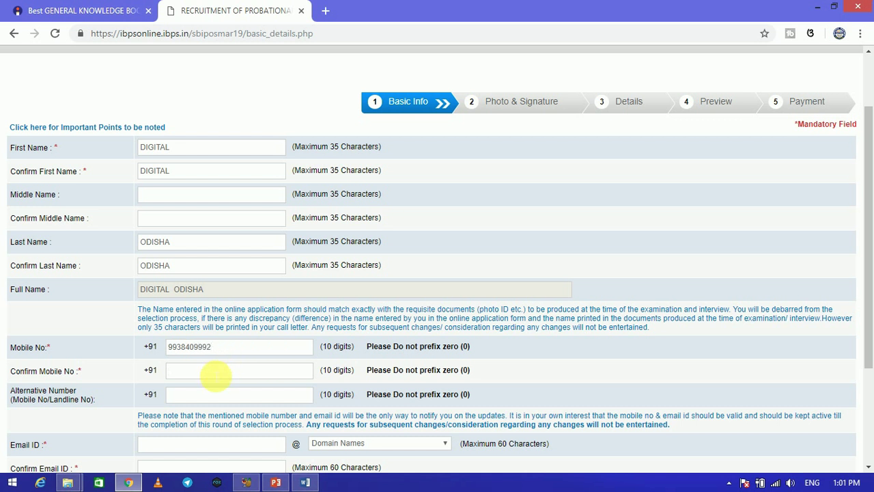
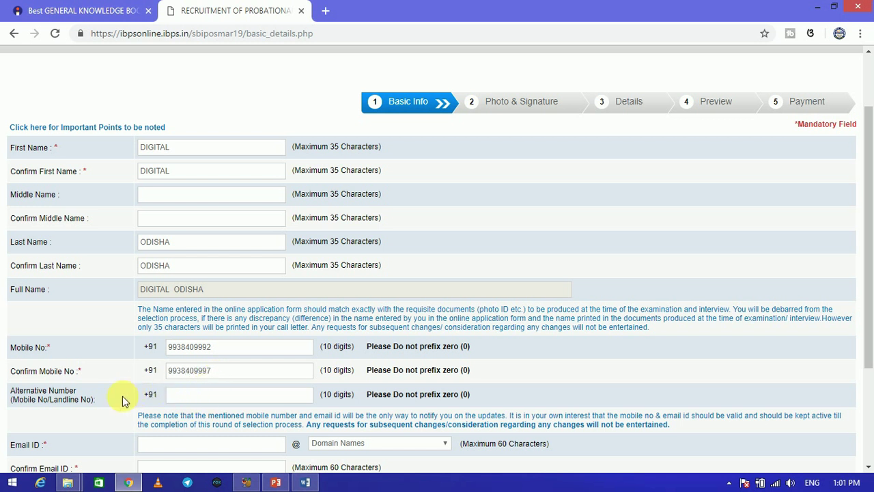
pyautogui.click(186, 395)
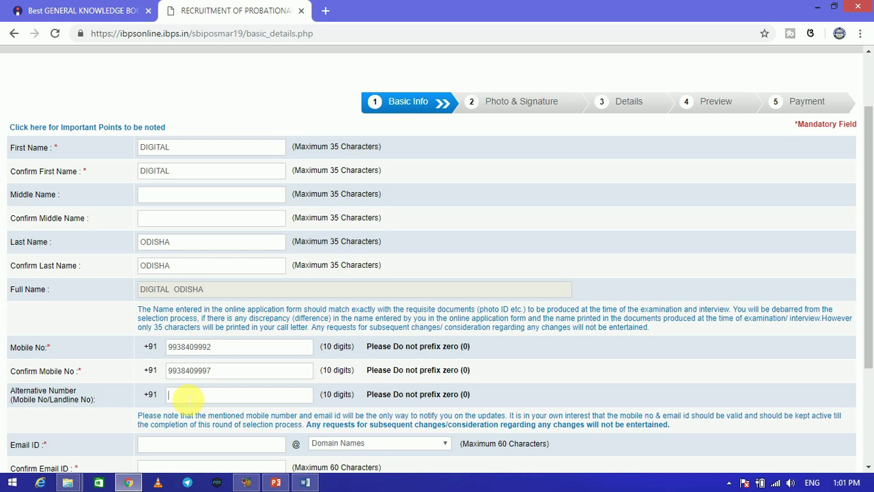
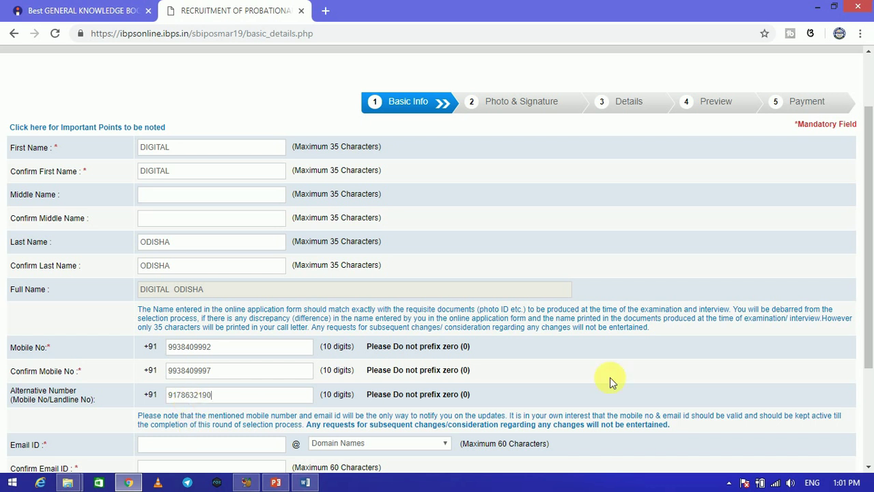
pyautogui.moveTo(868, 283); pyautogui.dragTo(864, 328)
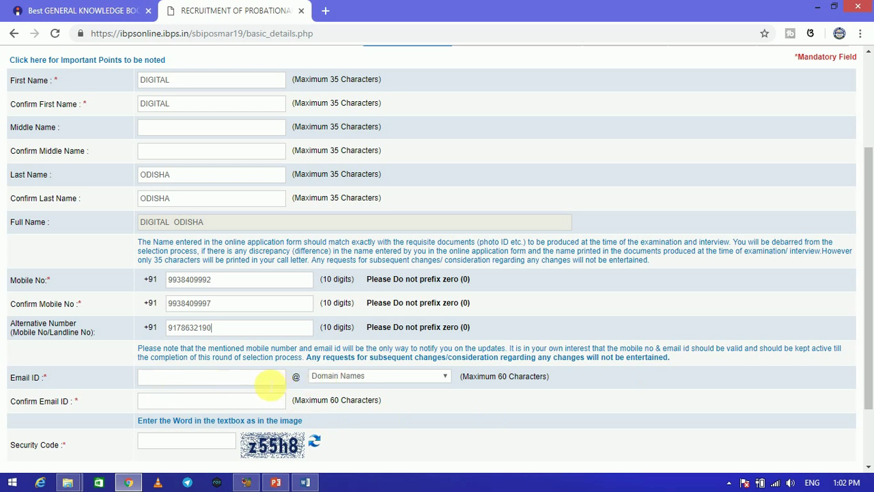
# Enter the candidate's e-mail address with the gmail.com domain and confirm it
pyautogui.click(270, 385)
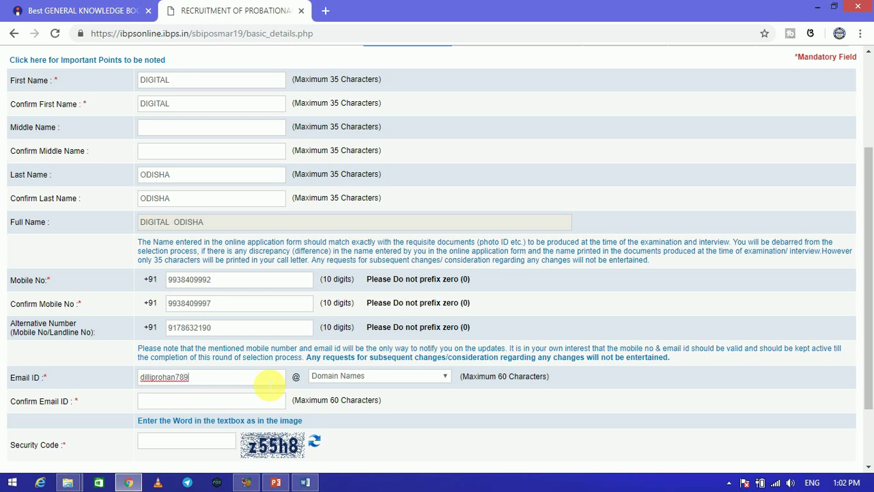
pyautogui.click(333, 377)
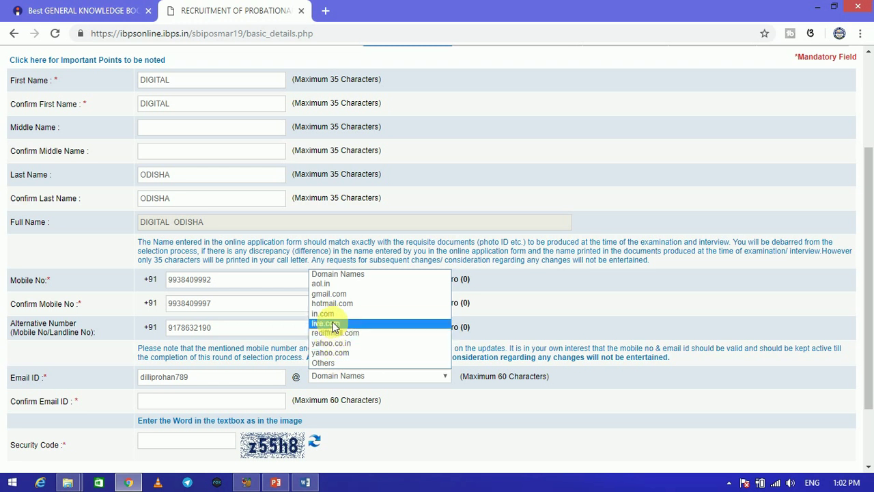
pyautogui.click(330, 294)
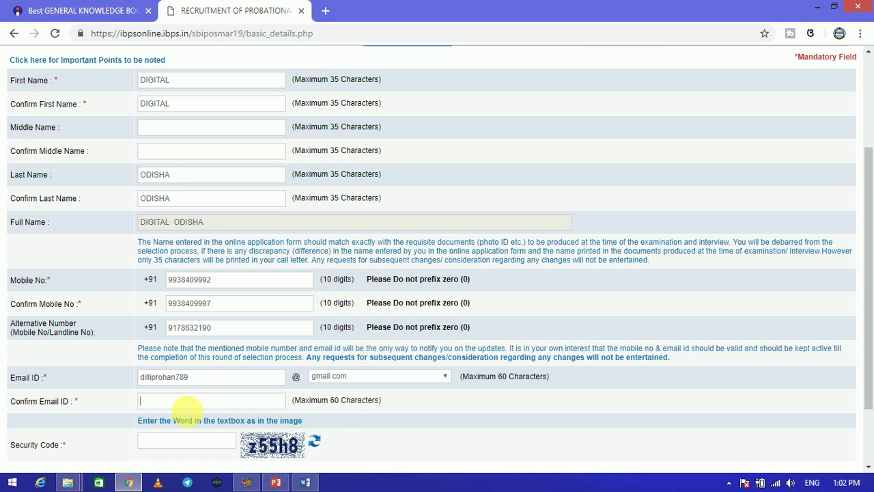
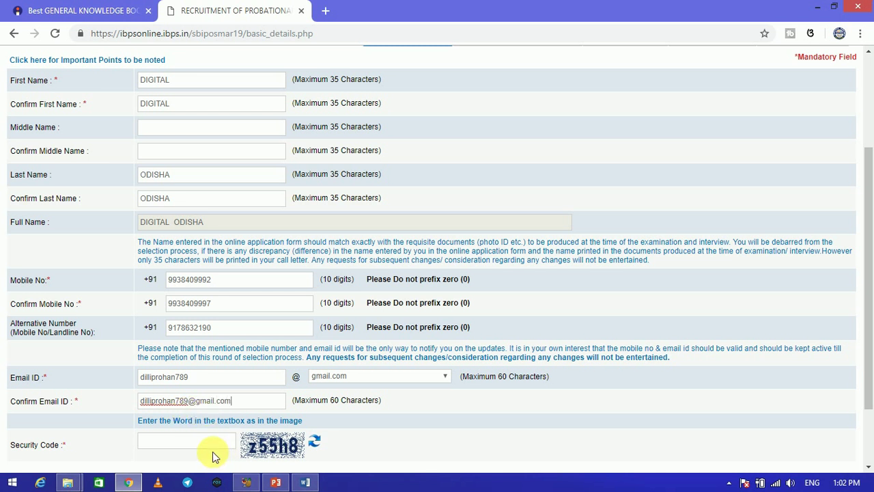
# Enter the security code and save the basic details with Save & Next
pyautogui.click(179, 444)
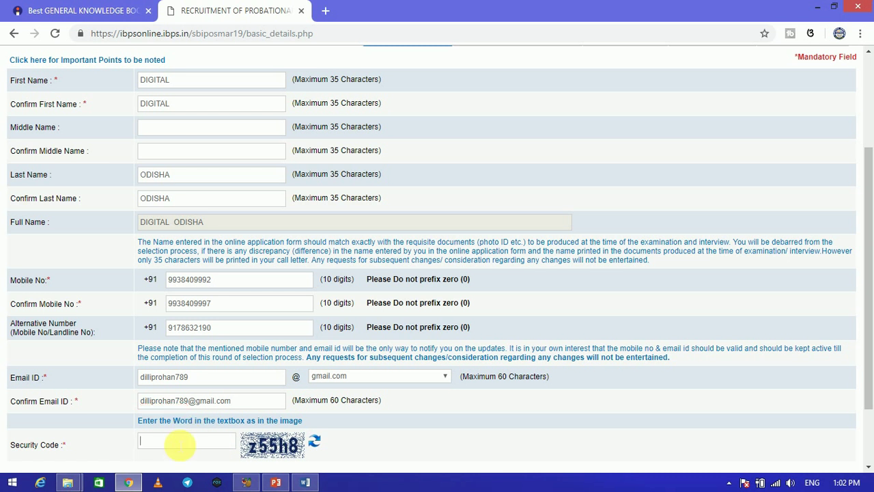
pyautogui.write('z55h8')
pyautogui.moveTo(870, 297); pyautogui.dragTo(871, 369)
pyautogui.click(817, 414)
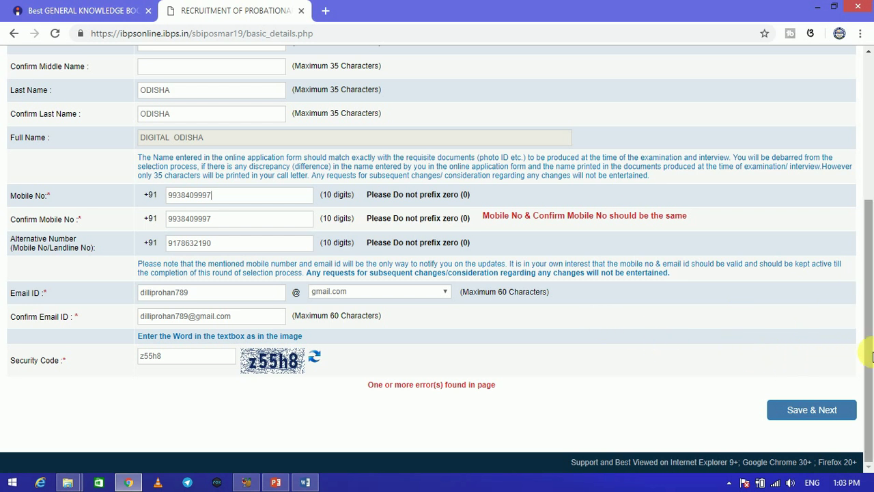
pyautogui.click(804, 412)
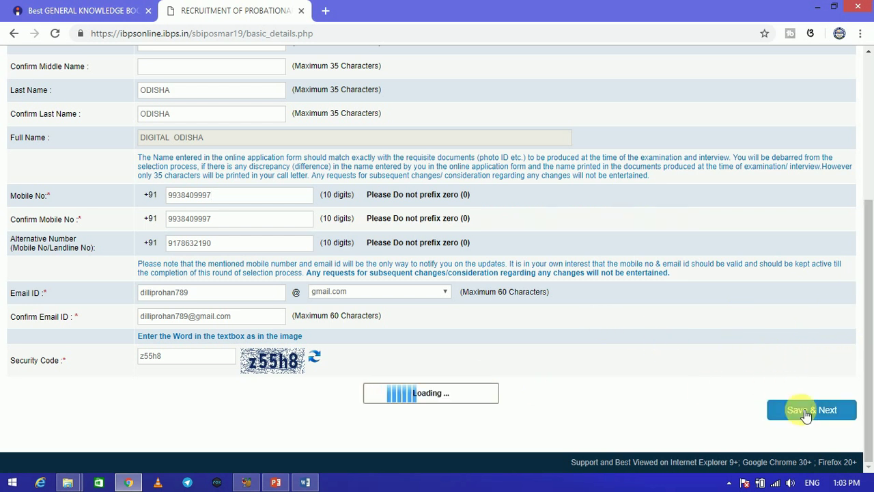
# Confirm the registration details and upload dill.jpg from E:\study as the photograph
pyautogui.click(498, 131)
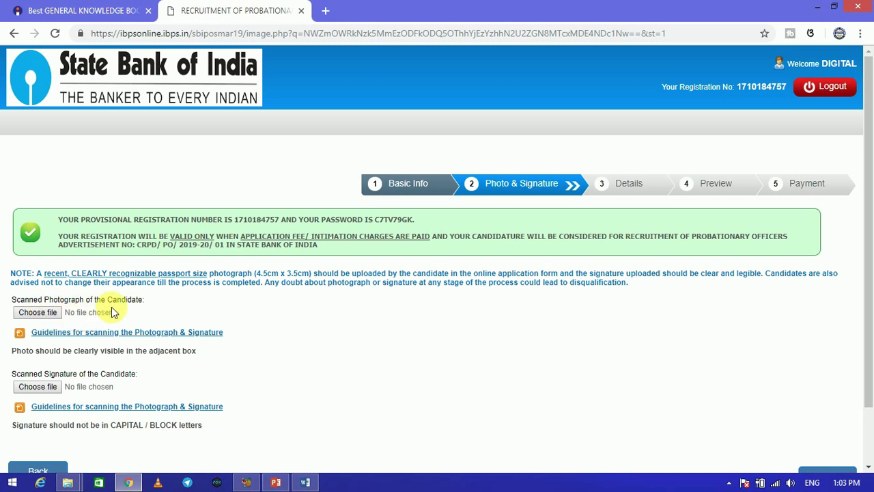
pyautogui.click(49, 314)
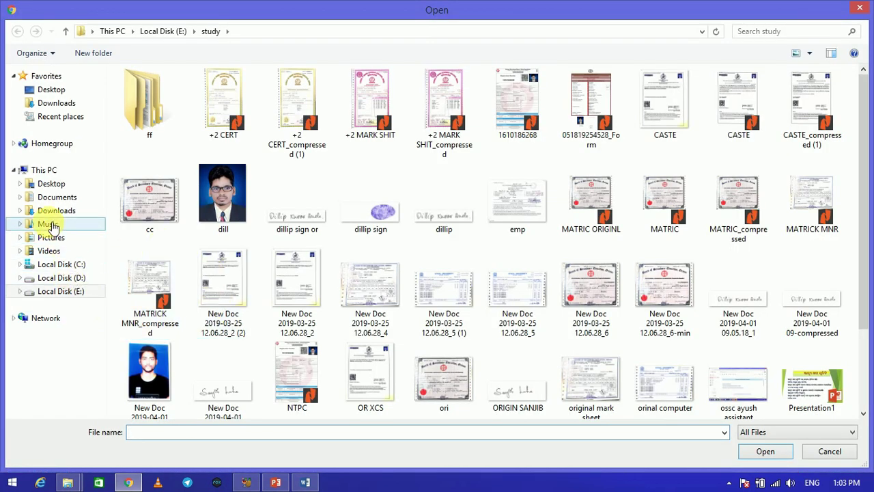
pyautogui.click(50, 186)
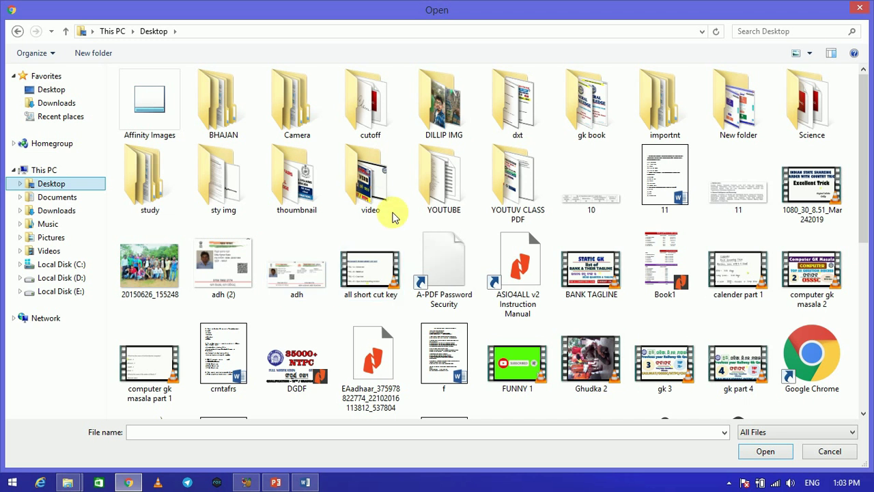
pyautogui.doubleClick(225, 200)
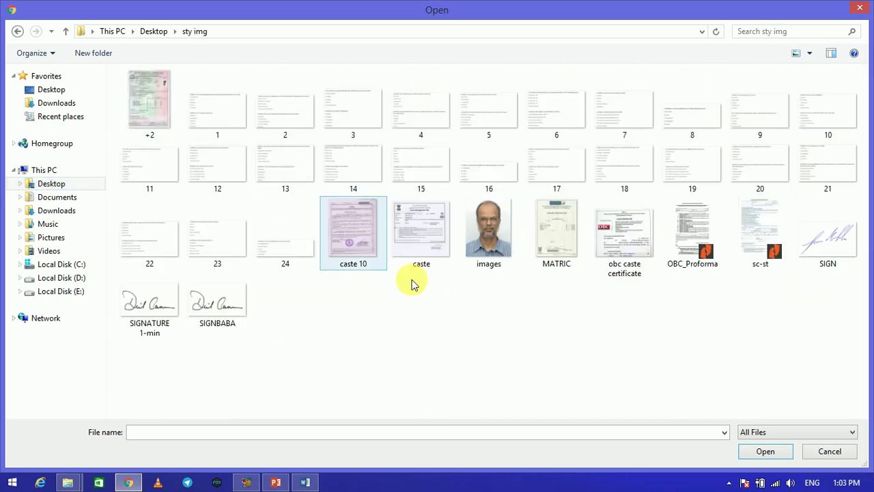
pyautogui.click(462, 241)
pyautogui.click(758, 452)
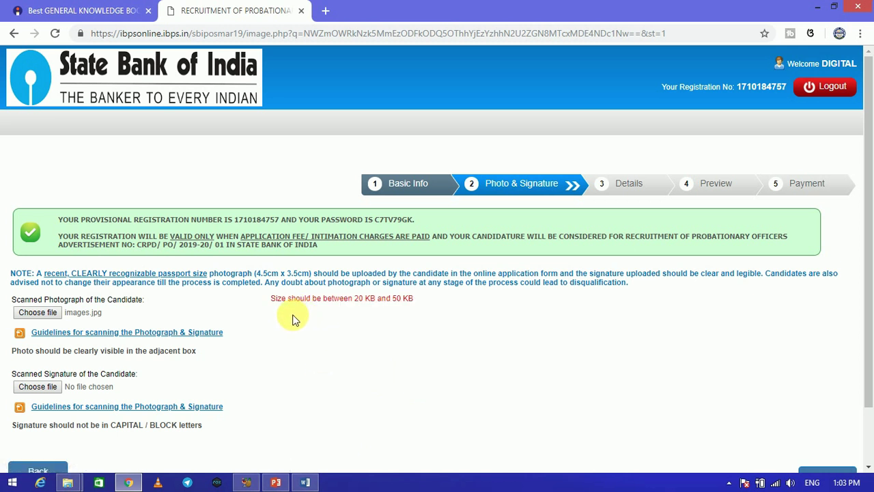
pyautogui.click(39, 313)
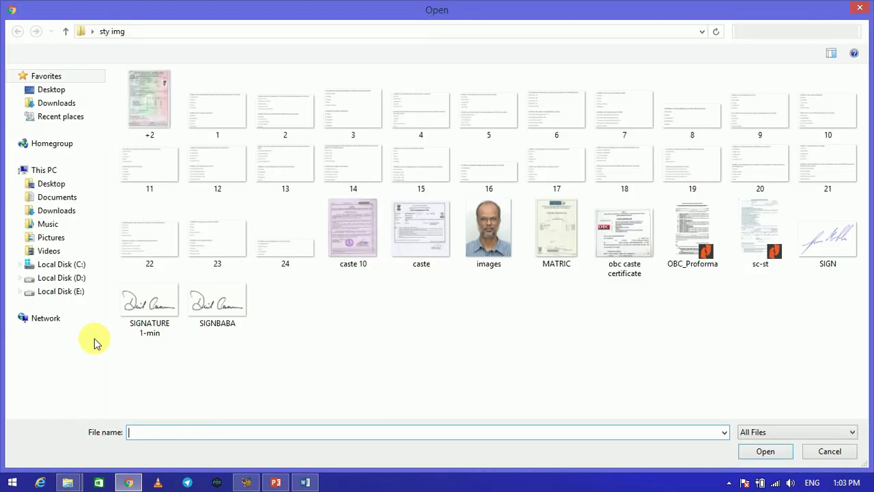
pyautogui.click(56, 290)
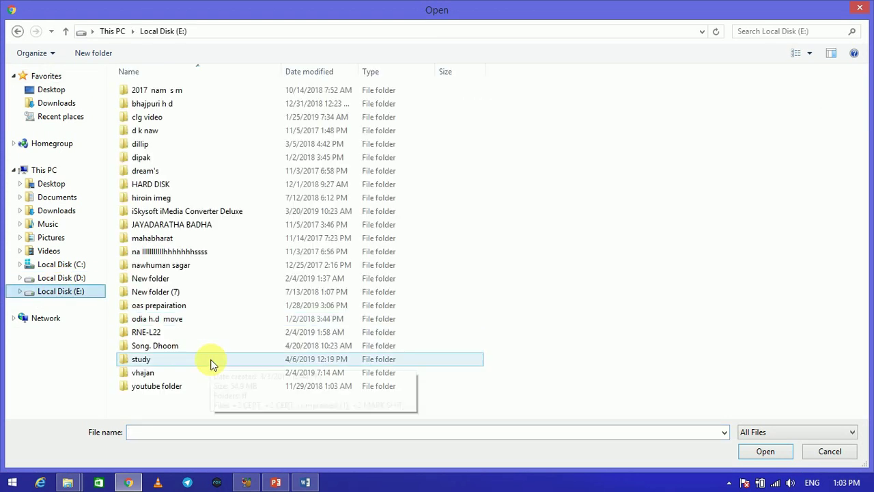
pyautogui.doubleClick(168, 363)
pyautogui.click(220, 209)
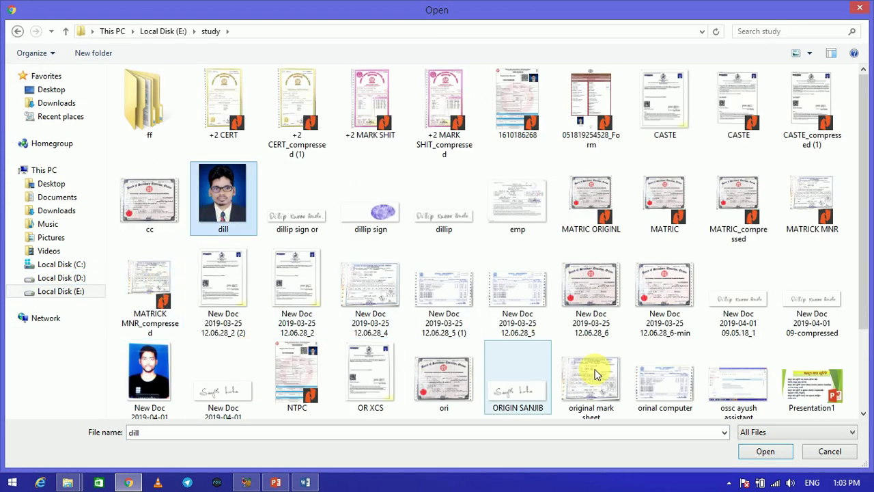
pyautogui.click(763, 451)
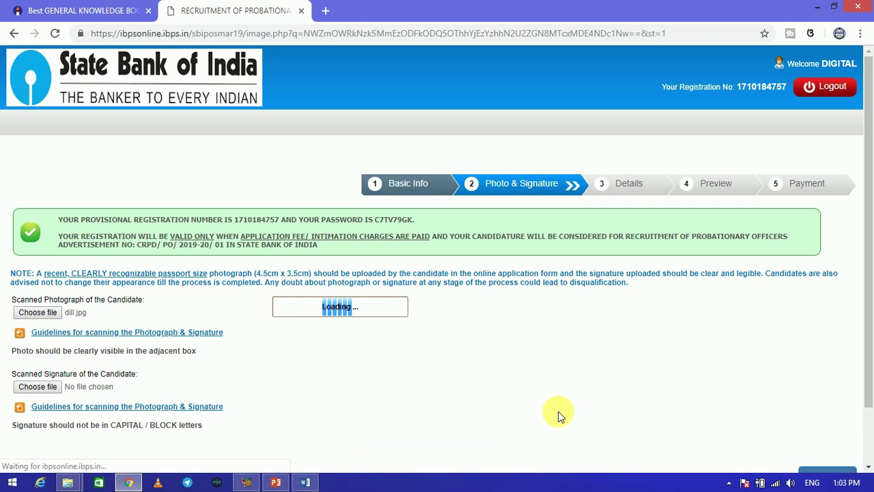
# Upload SIGNBABA.jpg from Desktop\sty img as the signature and proceed to Details
pyautogui.moveTo(872, 276)
pyautogui.mouseDown()
pyautogui.moveTo(866, 244)
pyautogui.moveTo(853, 343)
pyautogui.mouseUp()
pyautogui.click(37, 321)
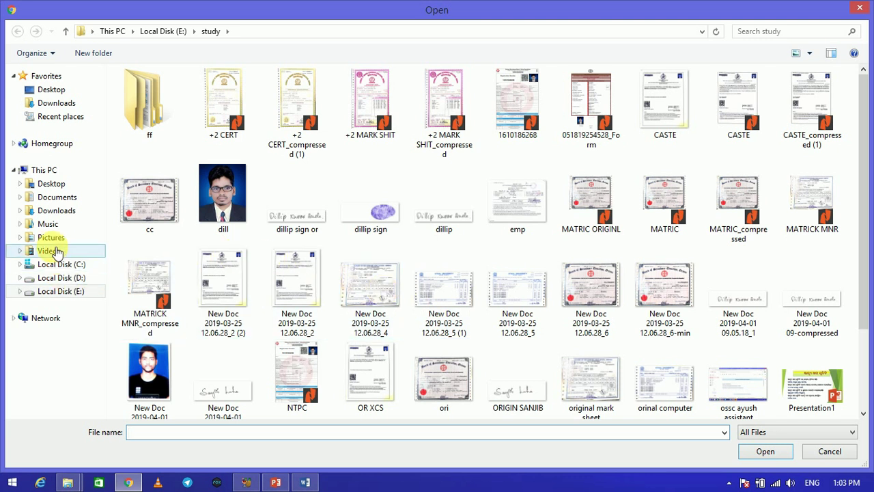
pyautogui.click(53, 185)
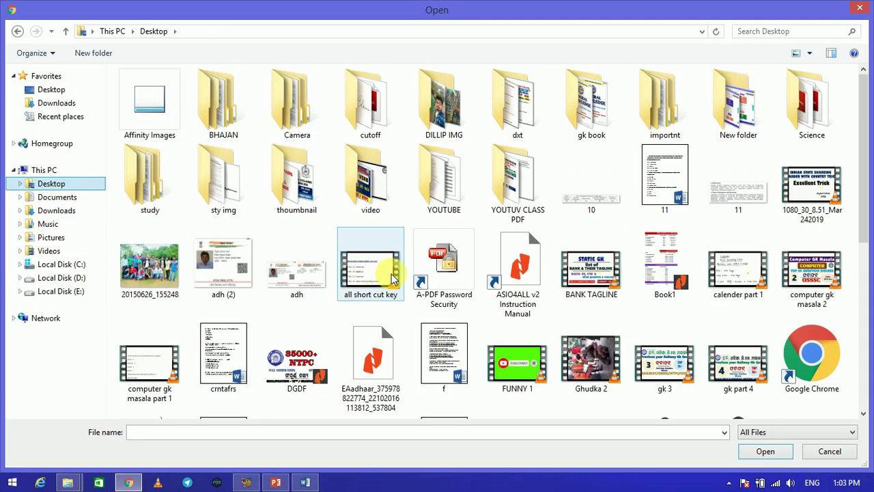
pyautogui.doubleClick(214, 200)
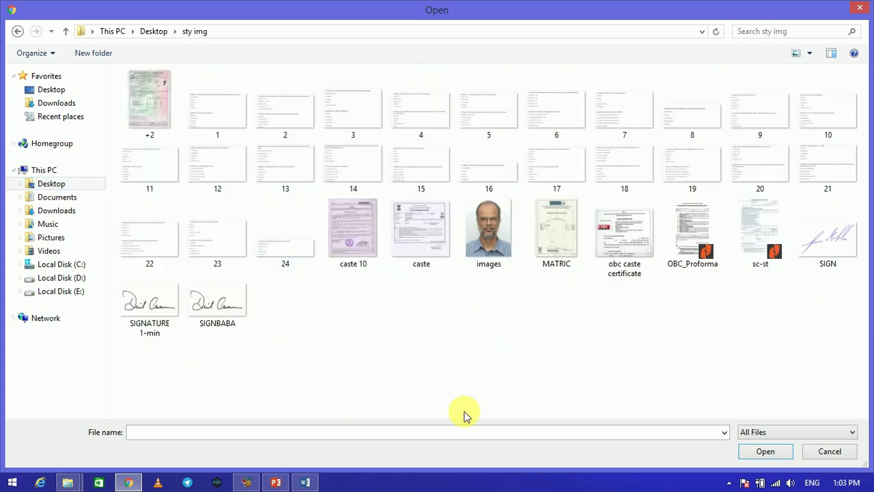
pyautogui.click(142, 302)
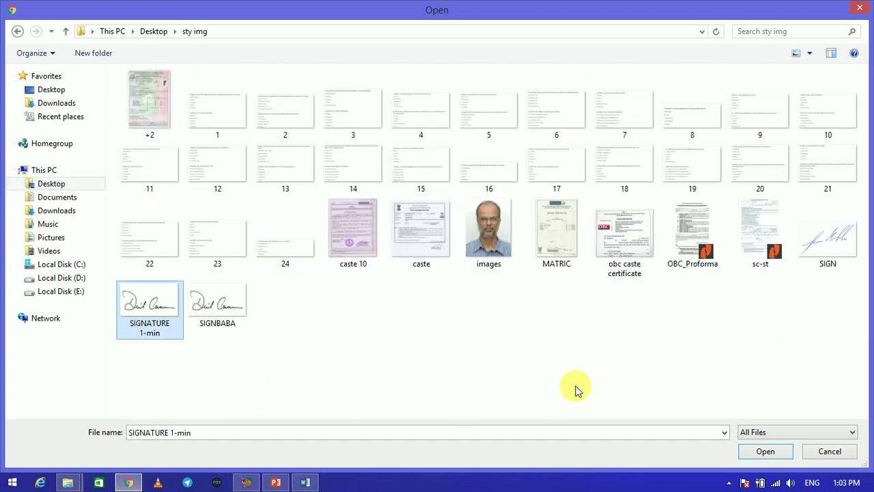
pyautogui.click(242, 306)
pyautogui.click(765, 451)
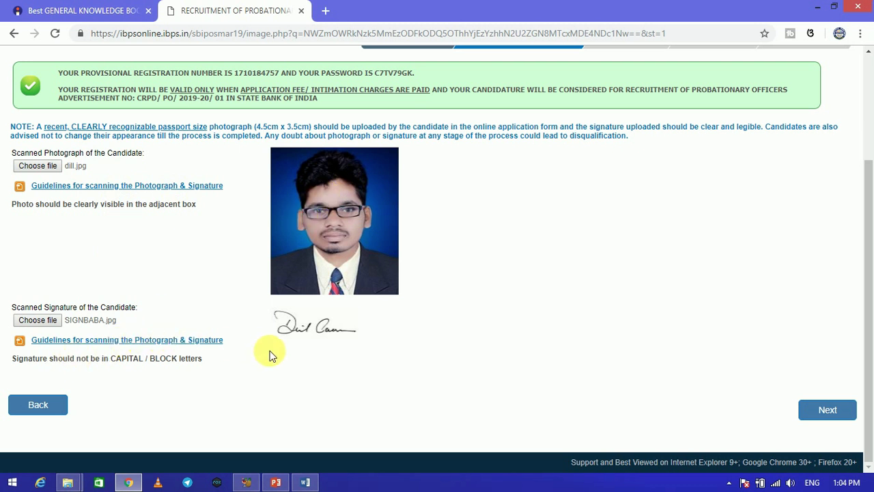
pyautogui.click(828, 418)
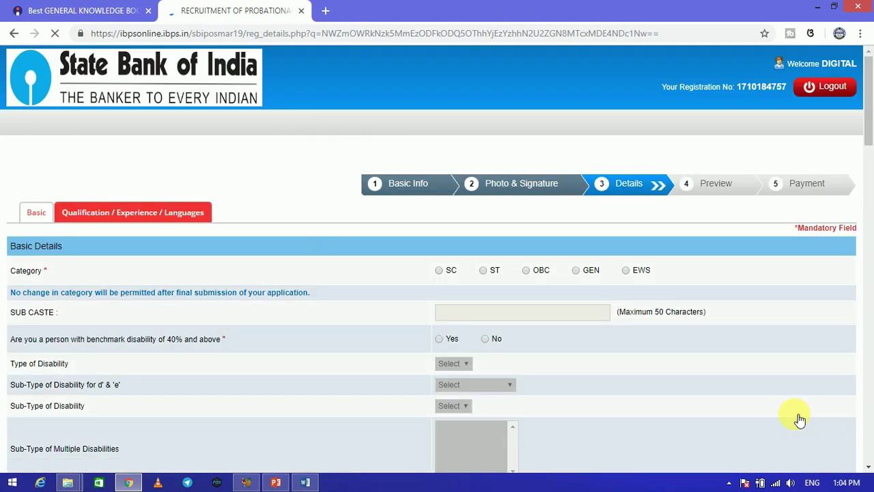
# Set category to GEN, accept the warning, and answer No to benchmark disability
pyautogui.moveTo(868, 123); pyautogui.dragTo(870, 151)
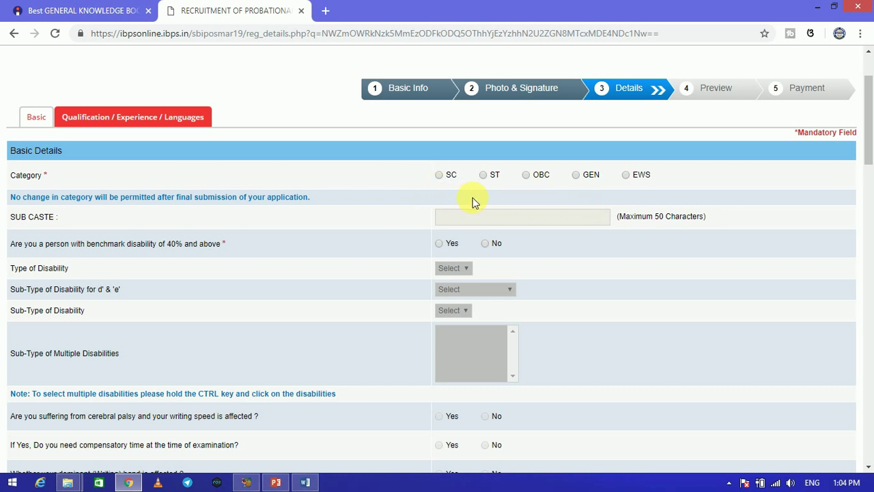
pyautogui.click(577, 177)
pyautogui.click(550, 187)
pyautogui.moveTo(870, 155)
pyautogui.mouseDown()
pyautogui.moveTo(870, 182)
pyautogui.moveTo(870, 170)
pyautogui.mouseUp()
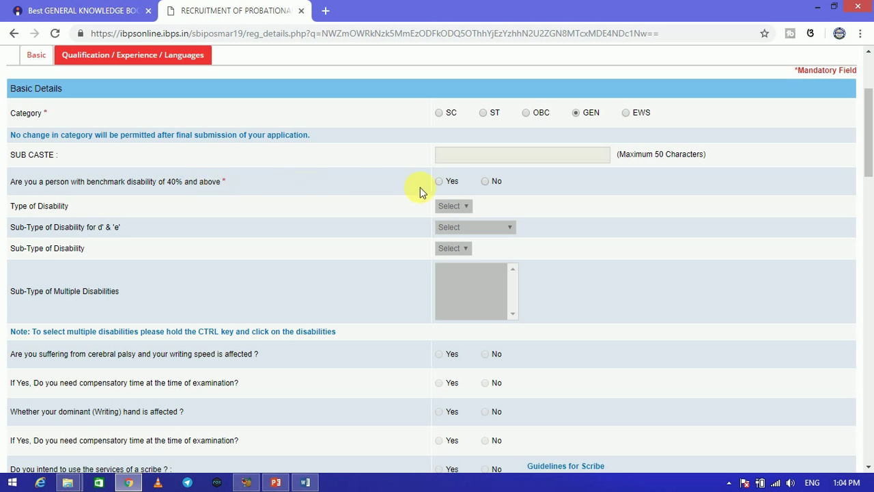
pyautogui.click(486, 185)
pyautogui.moveTo(868, 149); pyautogui.dragTo(869, 191)
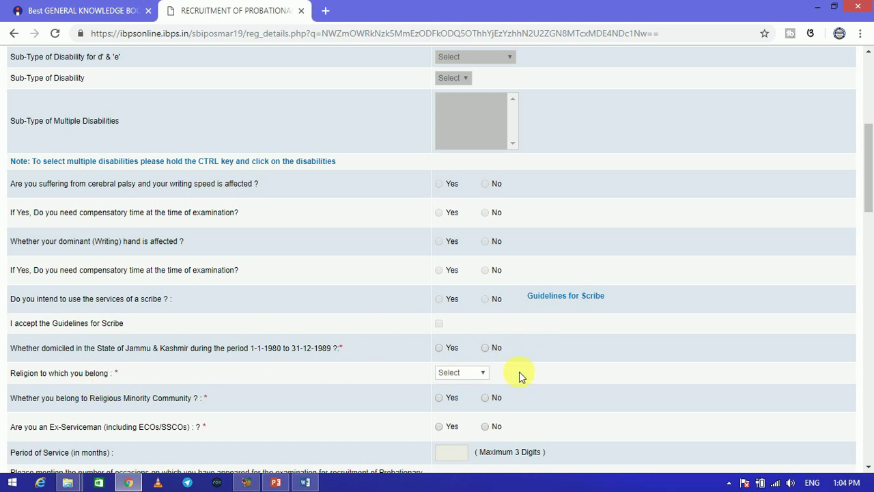
# Choose Hindu as religion and answer No to religious minority and ex-serviceman
pyautogui.click(468, 373)
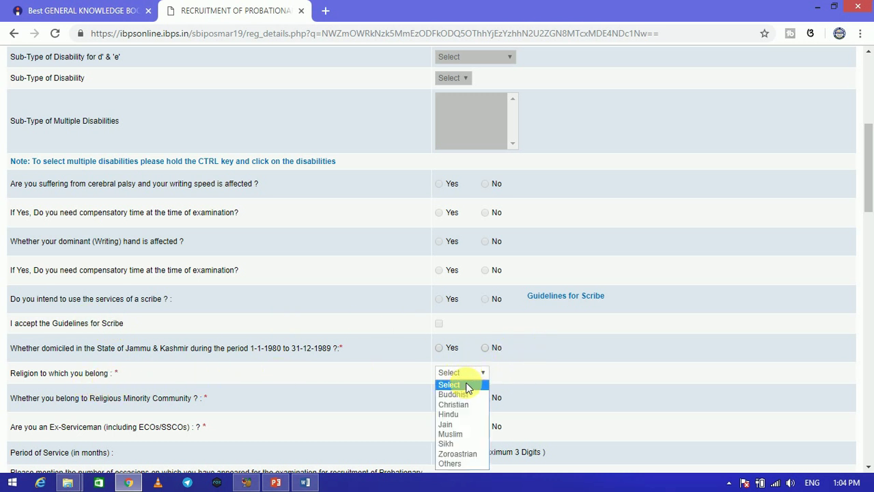
pyautogui.click(447, 414)
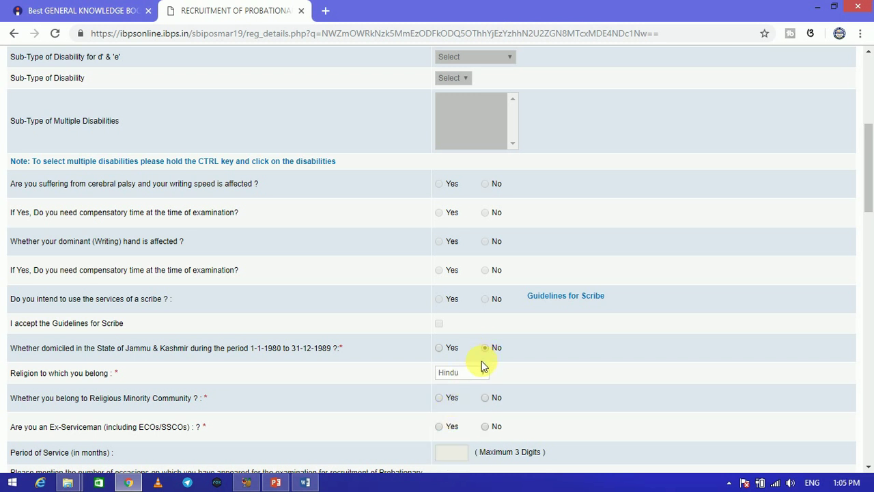
pyautogui.moveTo(867, 183); pyautogui.dragTo(868, 204)
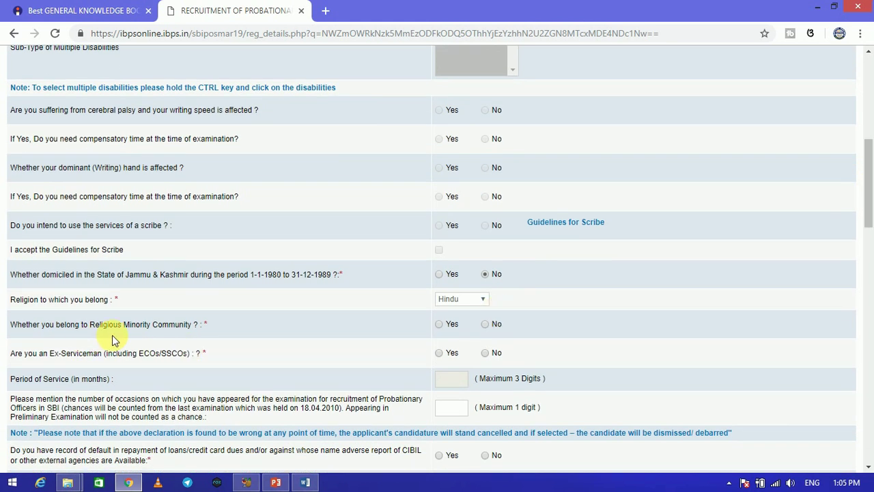
pyautogui.click(486, 324)
pyautogui.click(486, 353)
# Answer No to loan default, adverse character report, SBI employee and SBI ex-employee
pyautogui.moveTo(867, 191); pyautogui.dragTo(866, 213)
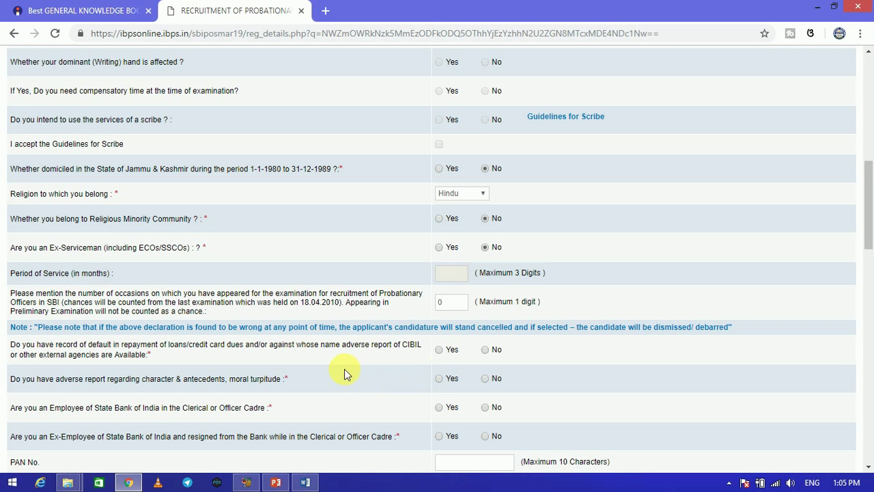
pyautogui.click(485, 350)
pyautogui.click(485, 380)
pyautogui.click(483, 406)
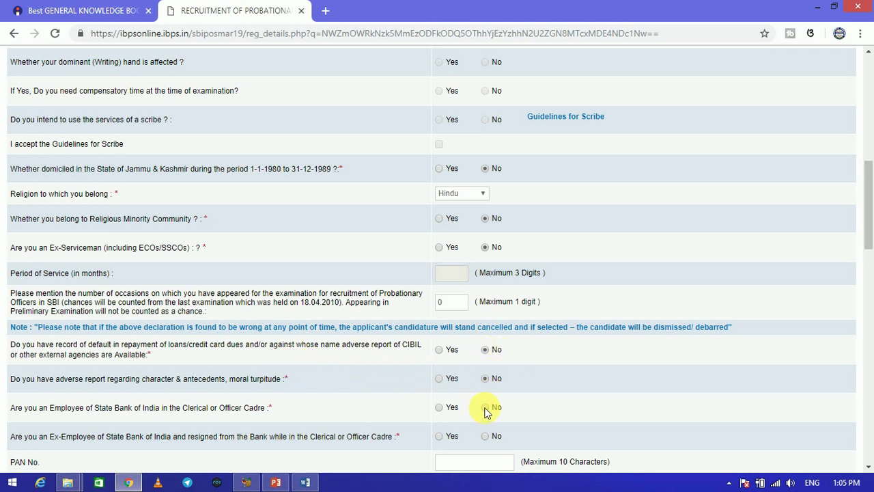
pyautogui.click(488, 436)
pyautogui.scroll(-2, 873, 224)
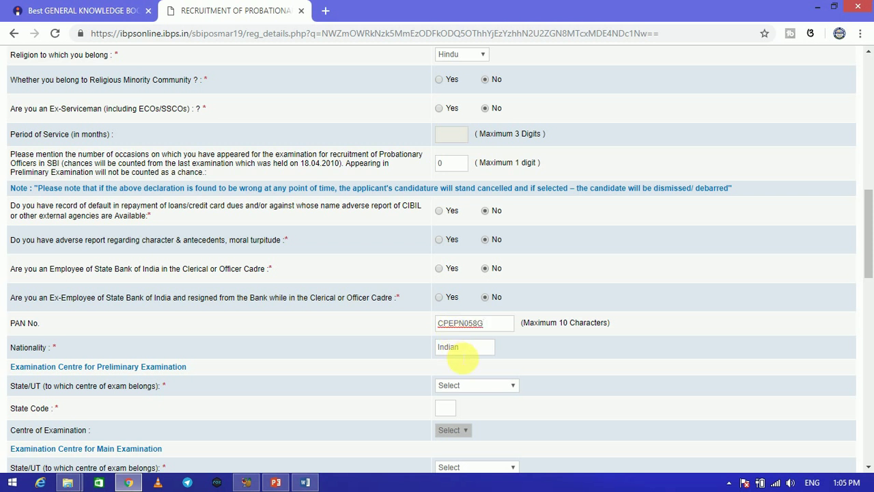
# Finish the PAN entry and set the preliminary exam centre to Odisha, Bhubaneshwar
pyautogui.click(166, 393)
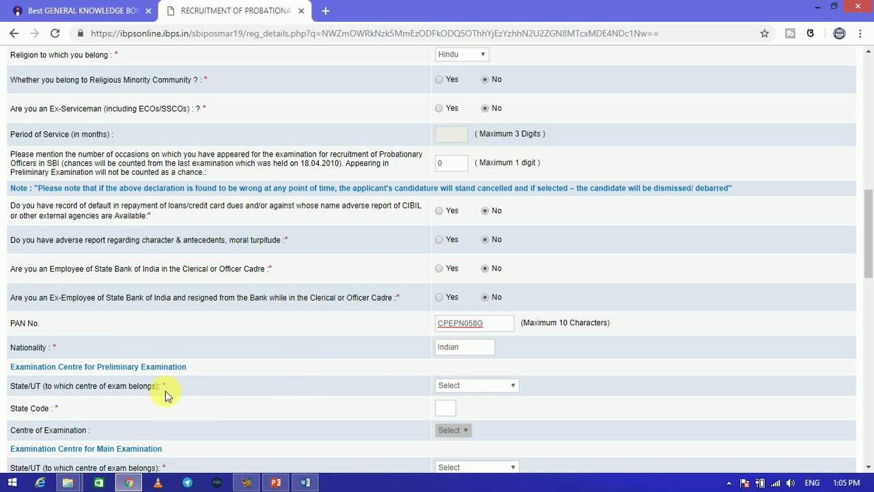
pyautogui.click(482, 383)
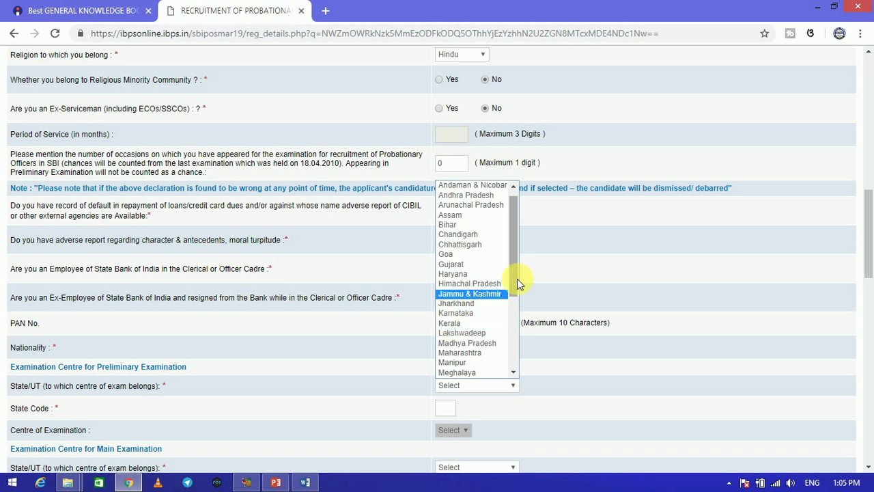
pyautogui.moveTo(517, 279); pyautogui.dragTo(515, 326)
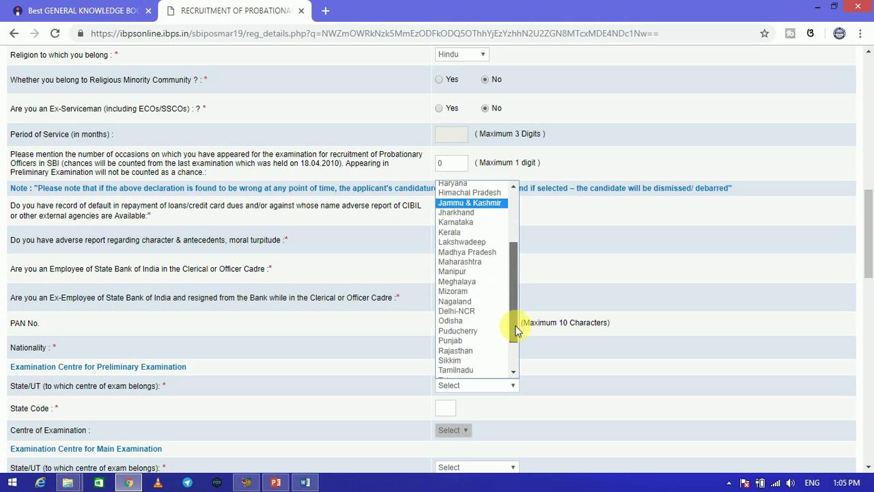
pyautogui.click(470, 320)
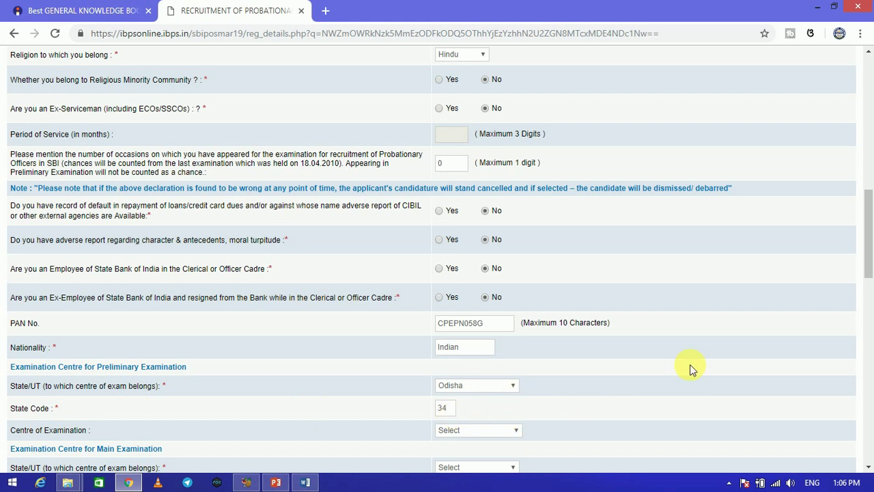
pyautogui.scroll(-2, 868, 225)
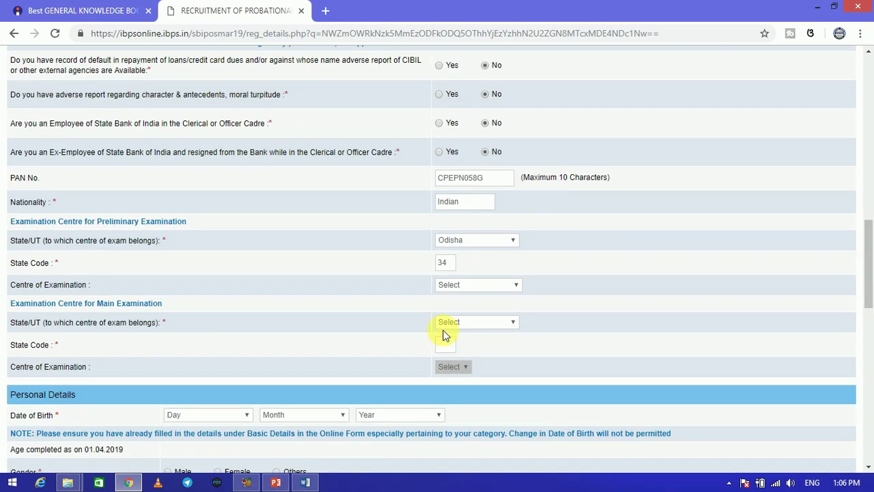
pyautogui.click(476, 286)
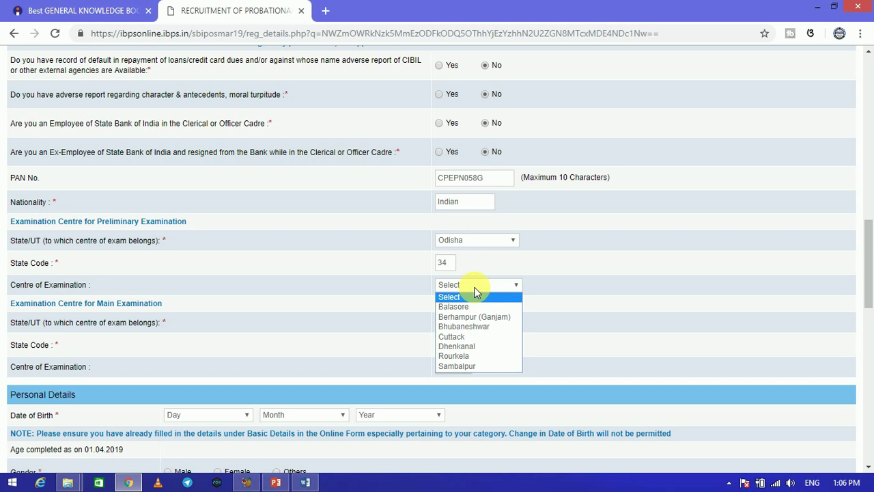
pyautogui.click(455, 327)
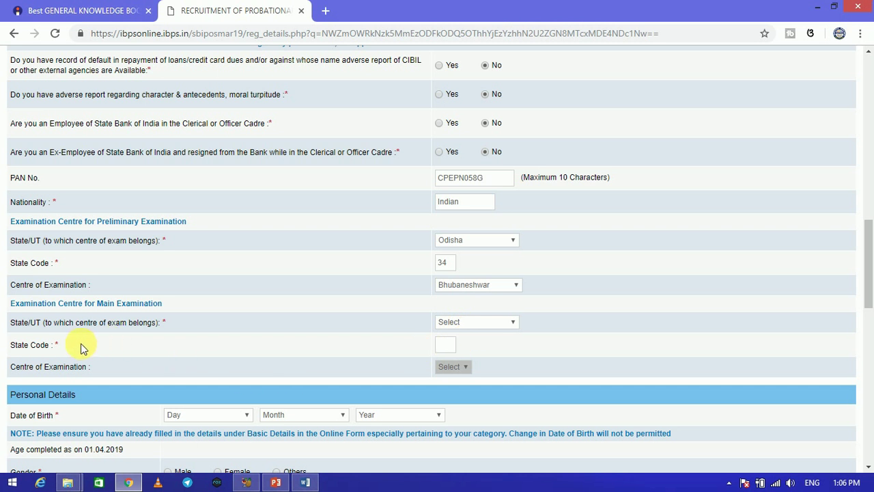
# Set the main exam state to Odisha (code 34) and the centre to Bhubaneshwar
pyautogui.click(445, 324)
pyautogui.moveTo(510, 222); pyautogui.dragTo(509, 263)
pyautogui.click(453, 267)
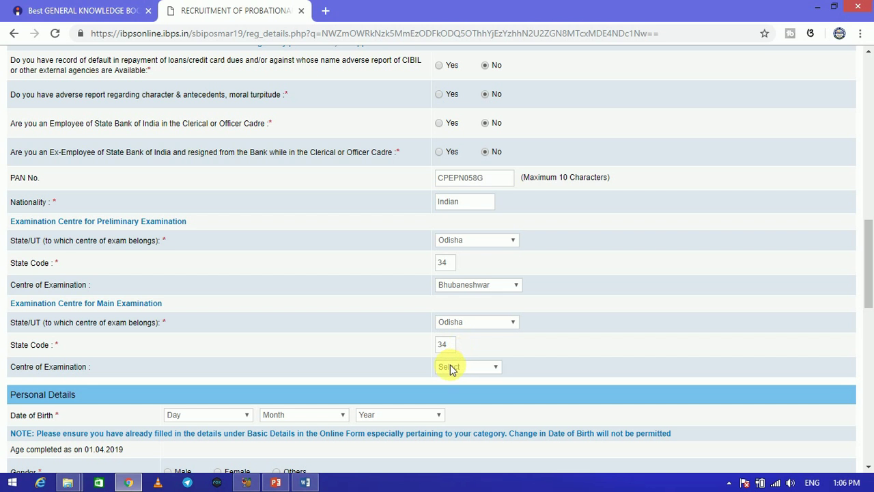
pyautogui.click(457, 374)
pyautogui.click(456, 388)
pyautogui.click(868, 205)
pyautogui.moveTo(869, 198); pyautogui.dragTo(868, 311)
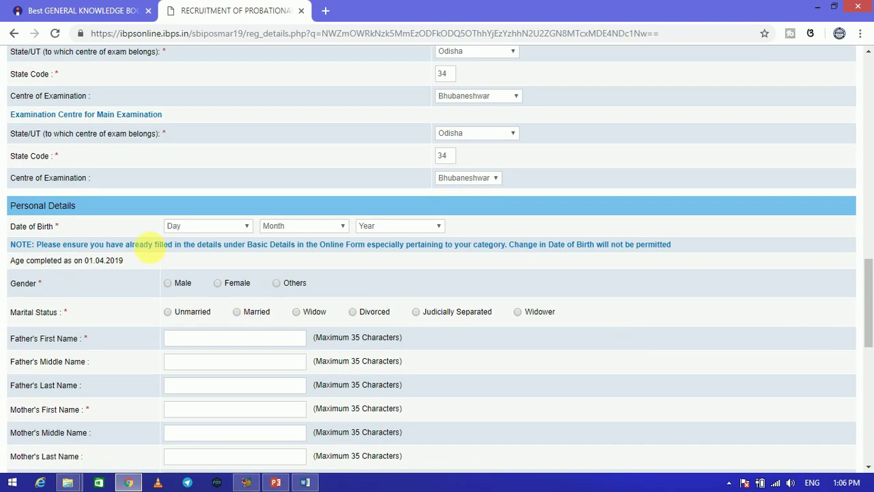
pyautogui.click(185, 229)
pyautogui.moveTo(250, 307); pyautogui.dragTo(241, 349)
pyautogui.click(181, 375)
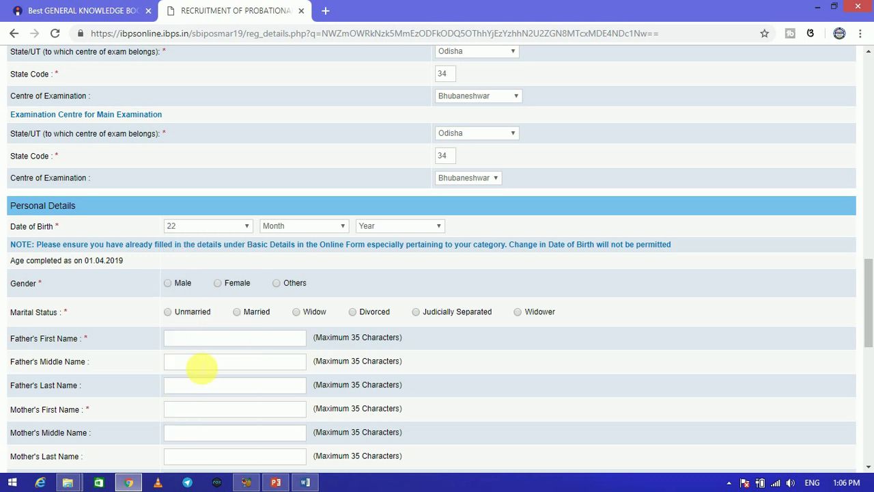
pyautogui.click(269, 228)
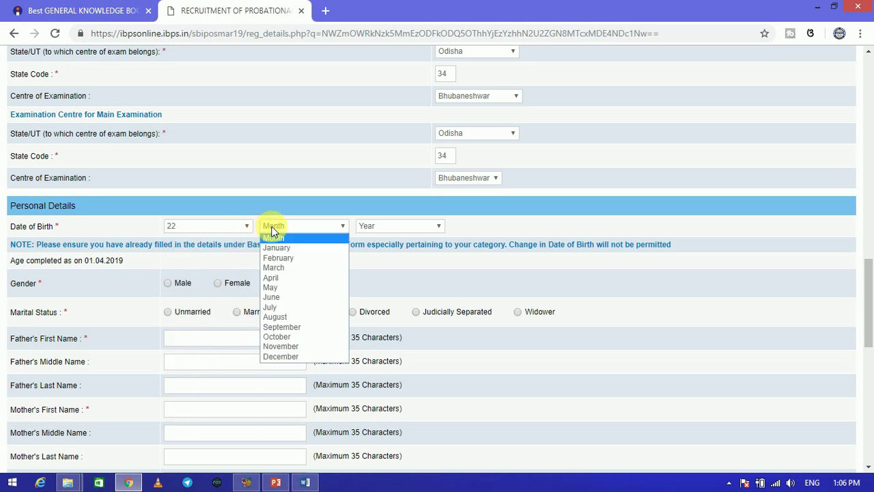
pyautogui.click(277, 288)
pyautogui.click(360, 229)
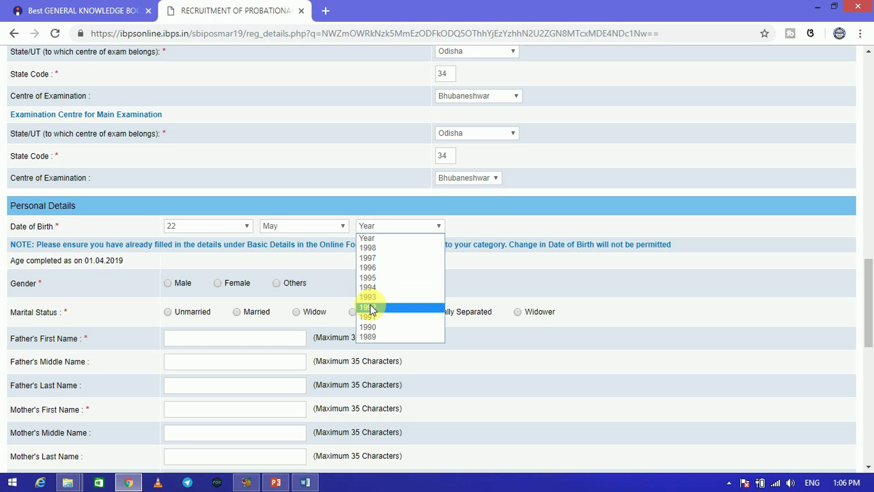
pyautogui.click(369, 287)
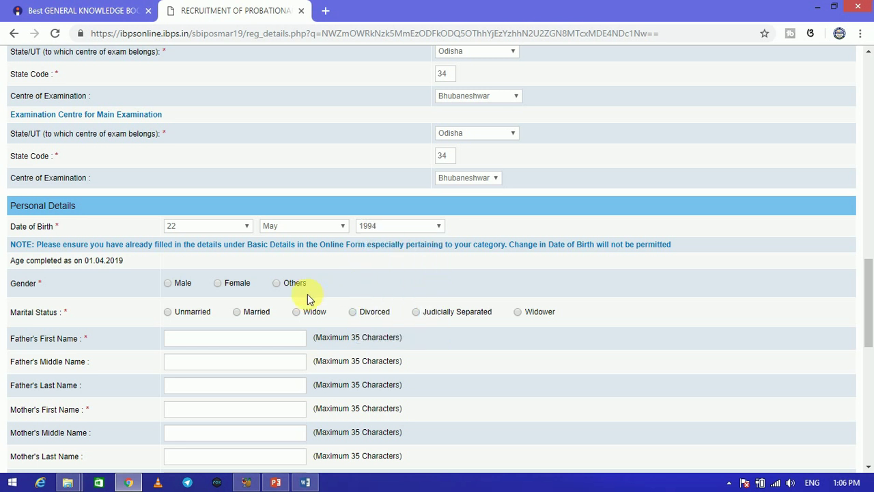
# Select Male as gender and Unmarried as marital status
pyautogui.click(168, 285)
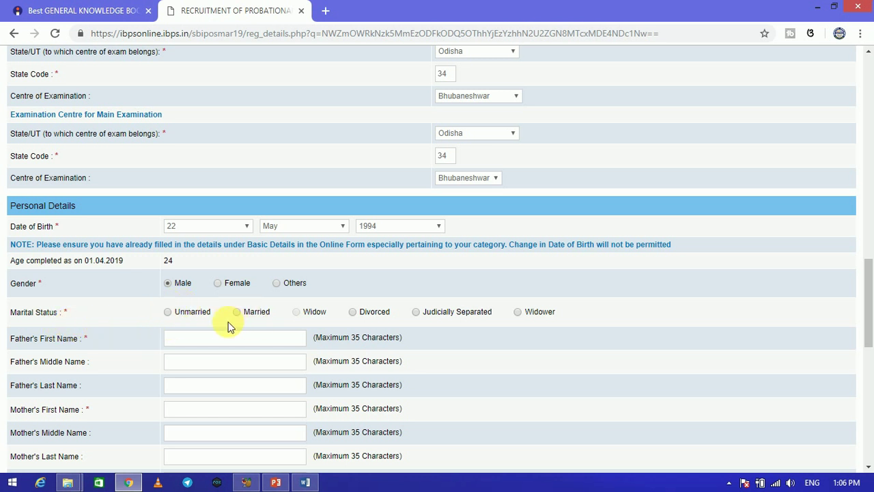
pyautogui.click(171, 318)
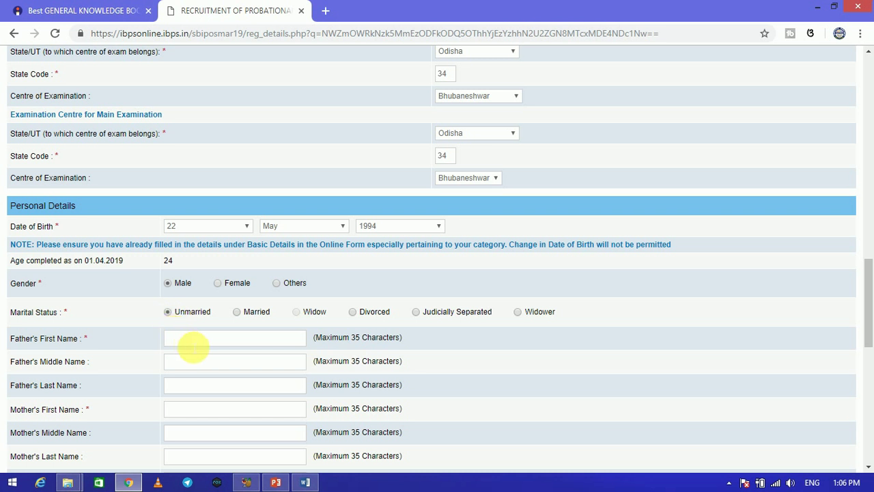
pyautogui.click(183, 343)
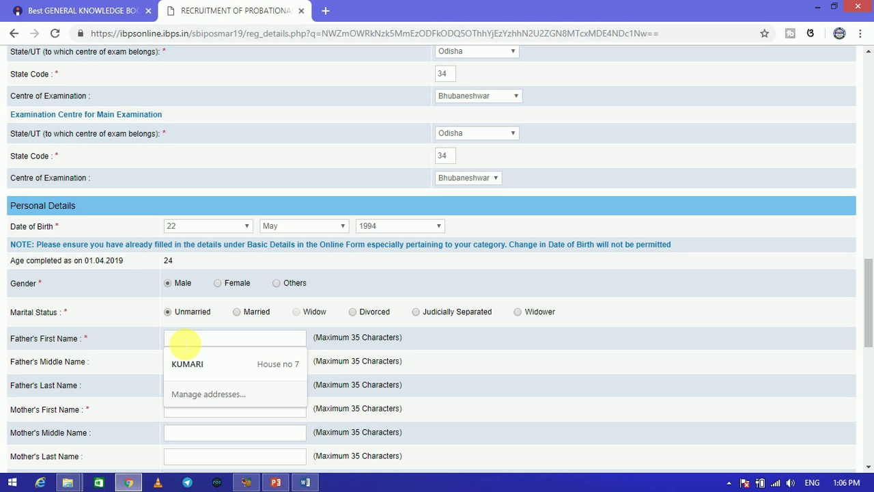
# Enter the father's first and last names
pyautogui.write('ODISHA')
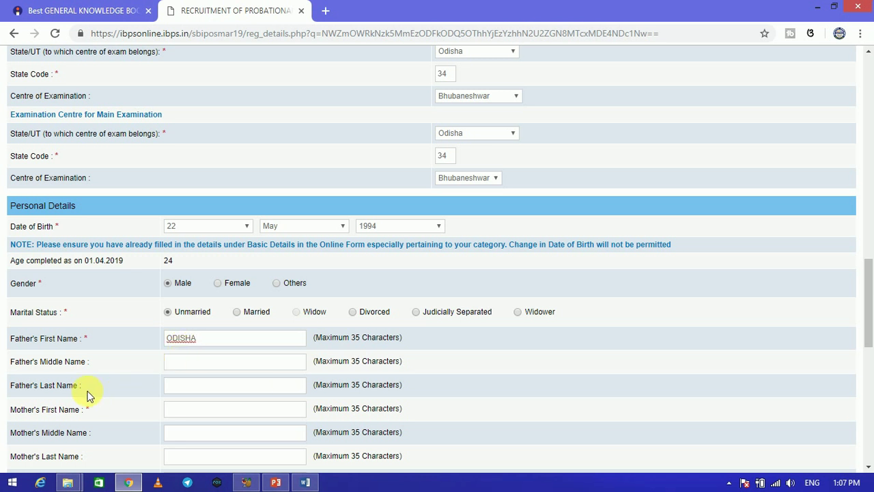
pyautogui.click(190, 386)
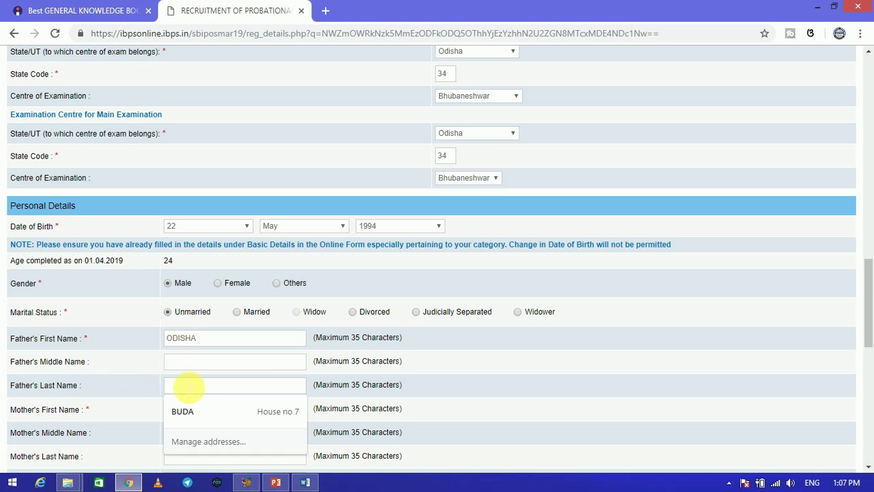
pyautogui.write('DIGITAL')
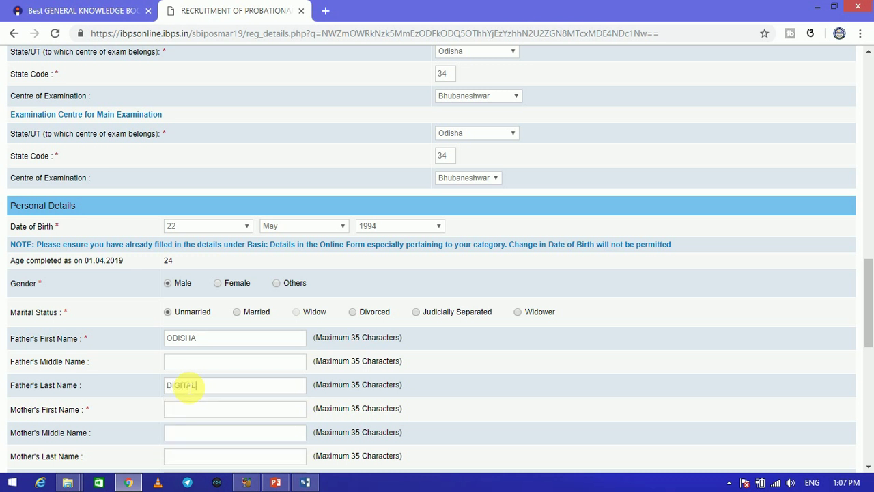
# Fill the mother's first name from the autofill suggestion and retype her last name
pyautogui.click(176, 412)
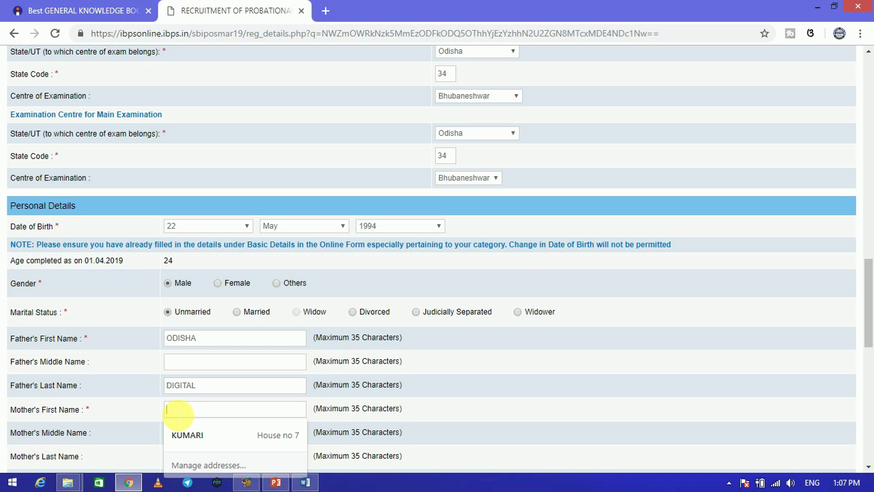
pyautogui.write('KUMARI')
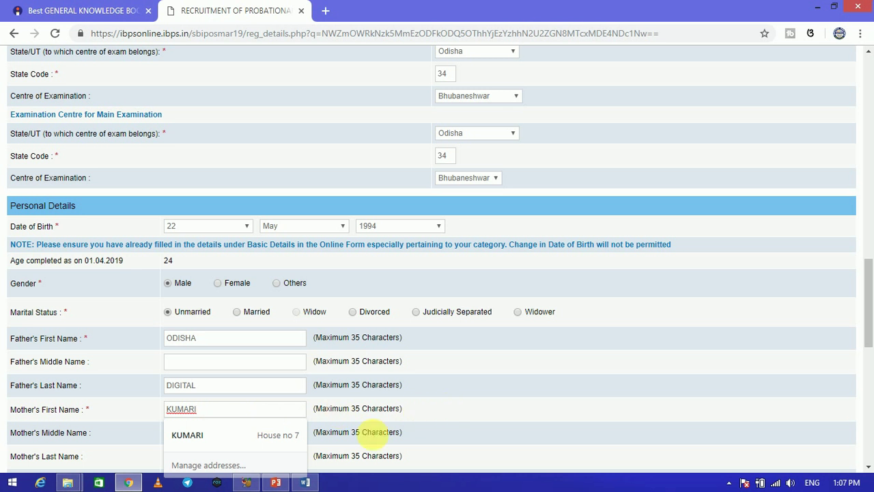
pyautogui.click(194, 434)
pyautogui.click(191, 437)
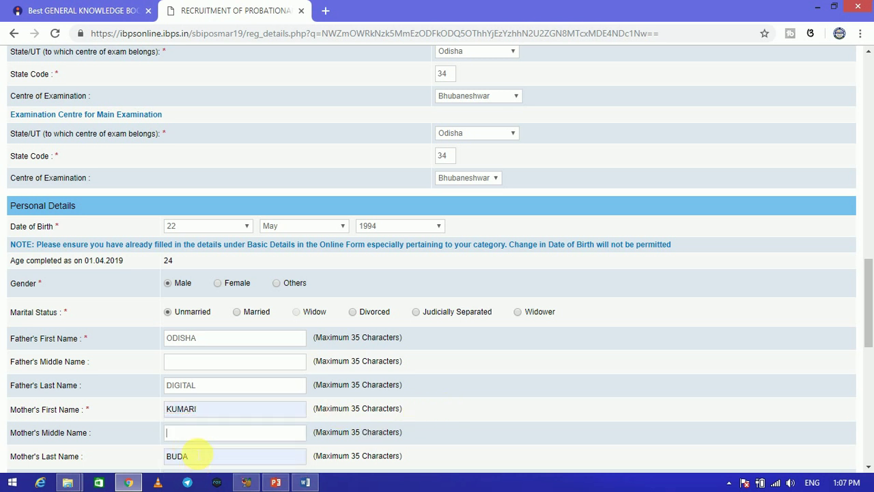
pyautogui.click(197, 457)
pyautogui.press('BackSpace')
pyautogui.press('BackSpace')
pyautogui.press('BackSpace')
pyautogui.press('BackSpace')
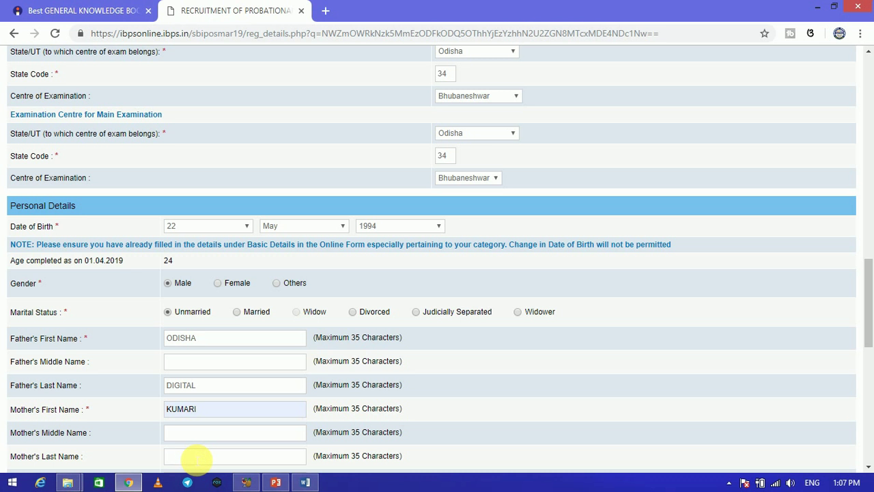
pyautogui.write('DIGIT')
# Rewrite the three correspondence address lines with the candidate's address
pyautogui.scroll(-2, 765, 314)
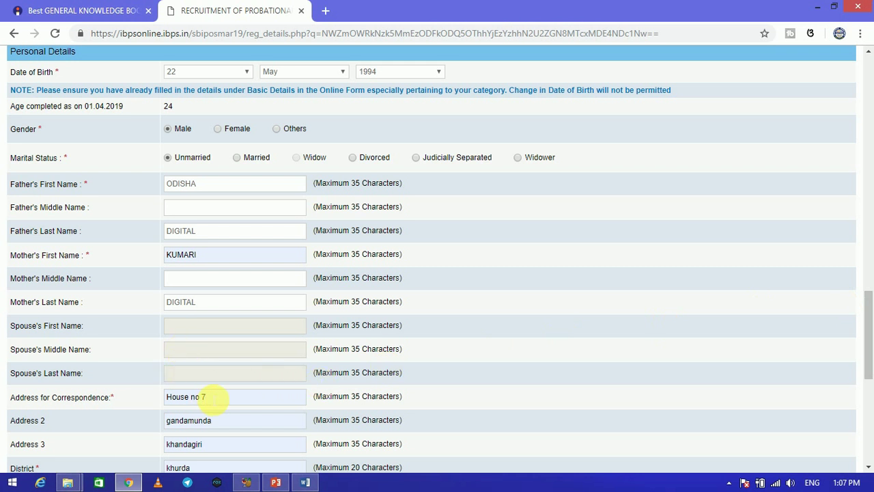
pyautogui.click(213, 399)
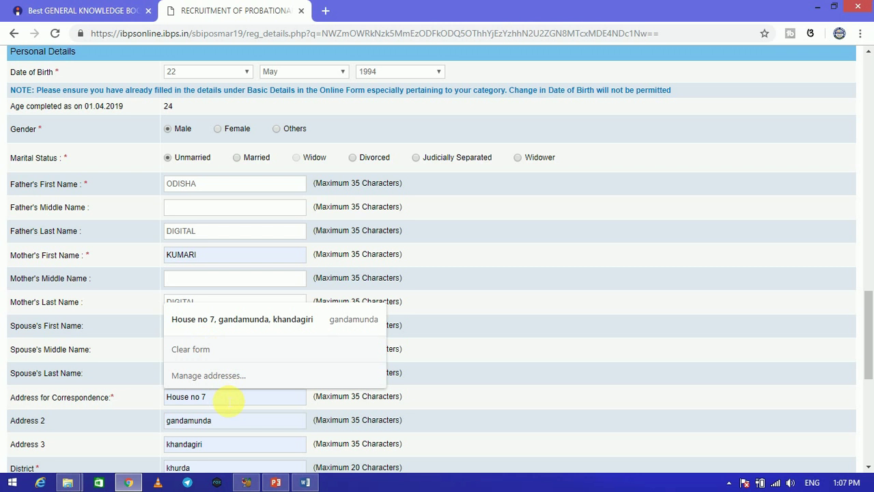
pyautogui.scroll(-1, 868, 335)
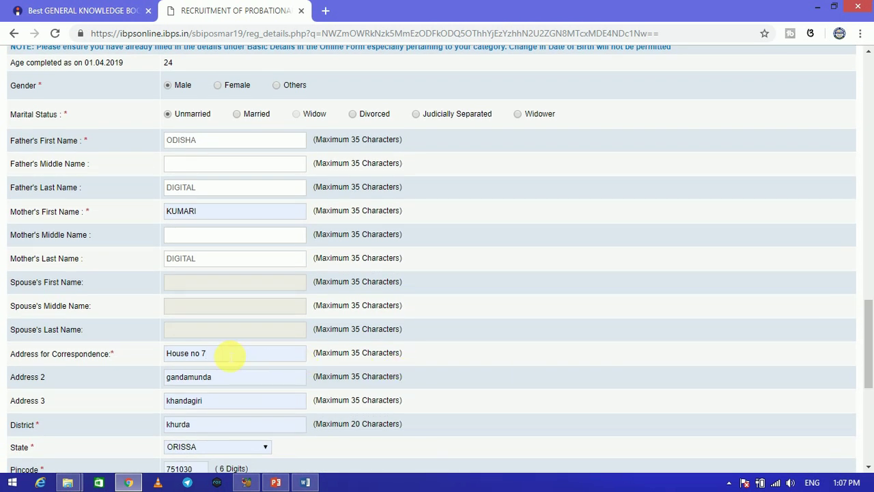
pyautogui.press('BackSpace')
pyautogui.press('BackSpace')
pyautogui.press('BackSpace')
pyautogui.press('BackSpace')
pyautogui.press('BackSpace')
pyautogui.press('BackSpace')
pyautogui.press('BackSpace')
pyautogui.press('BackSpace')
pyautogui.press('BackSpace')
pyautogui.press('BackSpace')
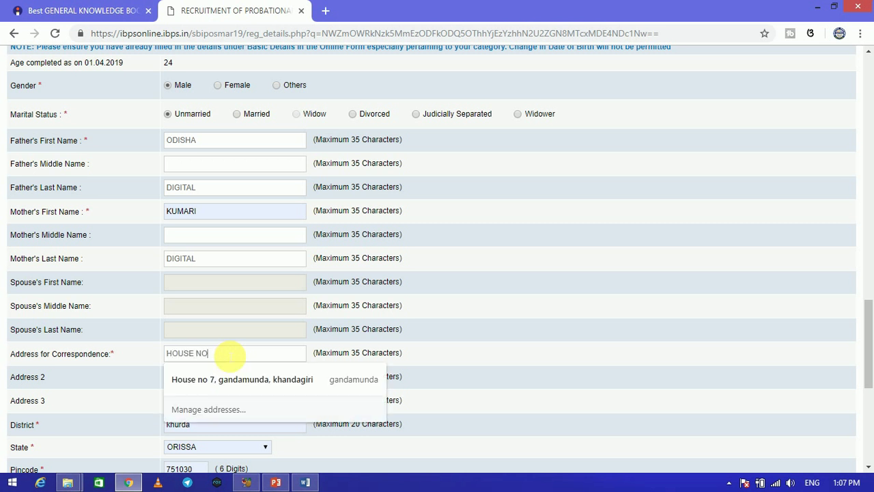
pyautogui.click(229, 382)
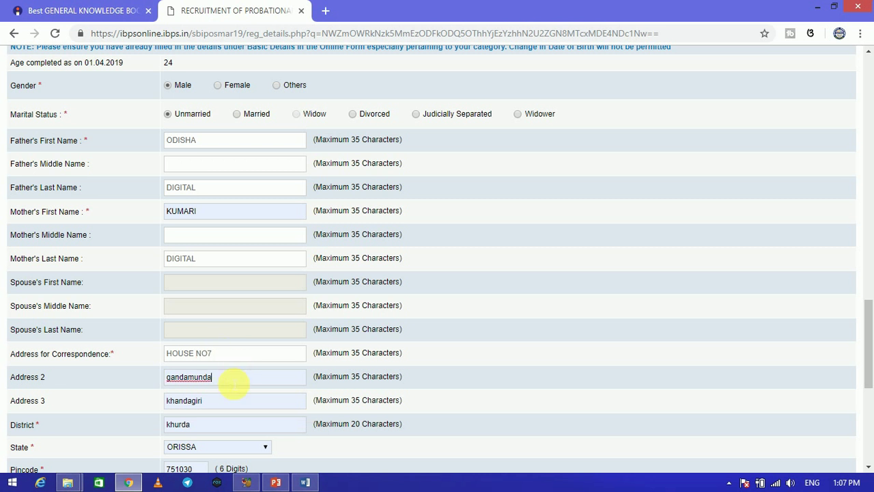
pyautogui.press('BackSpace')
pyautogui.press('BackSpace')
pyautogui.press('BackSpace')
pyautogui.press('BackSpace')
pyautogui.press('BackSpace')
pyautogui.press('BackSpace')
pyautogui.press('BackSpace')
pyautogui.press('BackSpace')
pyautogui.press('BackSpace')
pyautogui.click(238, 404)
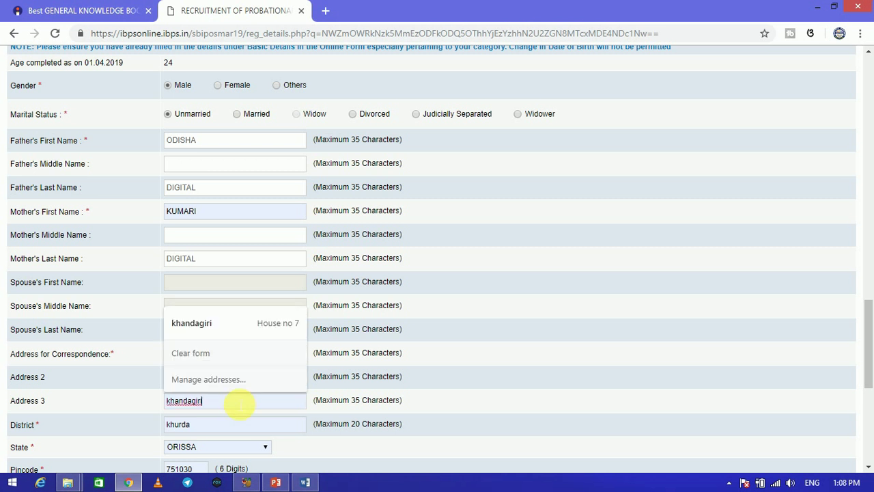
pyautogui.press('BackSpace')
pyautogui.press('BackSpace')
pyautogui.press('BackSpace')
pyautogui.press('BackSpace')
pyautogui.press('BackSpace')
pyautogui.press('BackSpace')
pyautogui.press('BackSpace')
pyautogui.press('BackSpace')
pyautogui.press('BackSpace')
pyautogui.press('BackSpace')
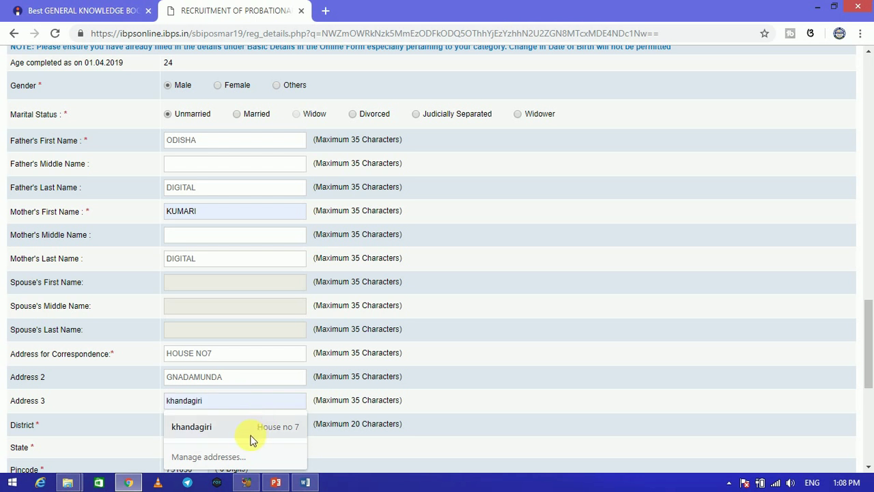
pyautogui.click(460, 398)
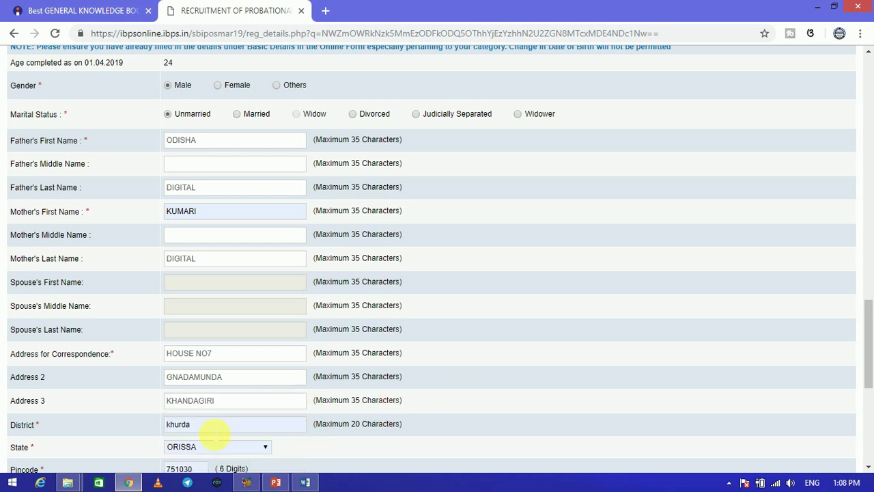
# Correct the District using the saved address suggestion and keep ORISSA as the state
pyautogui.click(211, 425)
pyautogui.press('BackSpace')
pyautogui.press('BackSpace')
pyautogui.press('BackSpace')
pyautogui.press('BackSpace')
pyautogui.write('KHURDA')
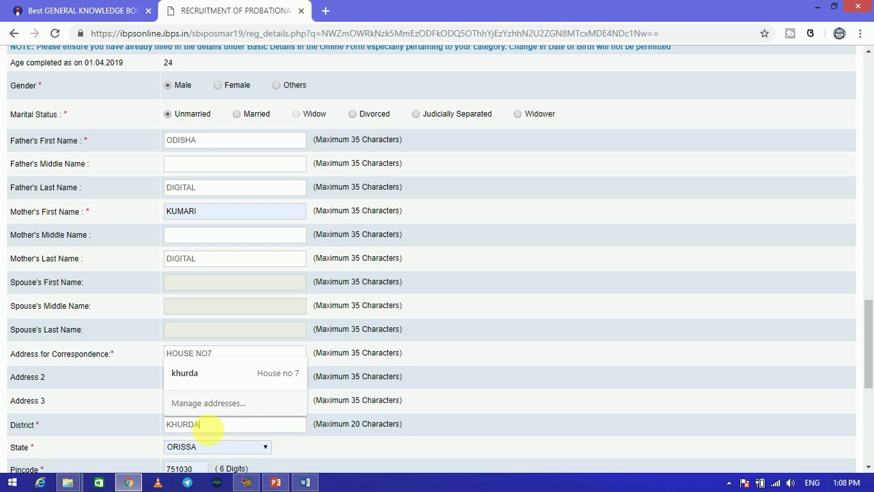
pyautogui.moveTo(283, 423); pyautogui.dragTo(166, 422)
pyautogui.click(189, 372)
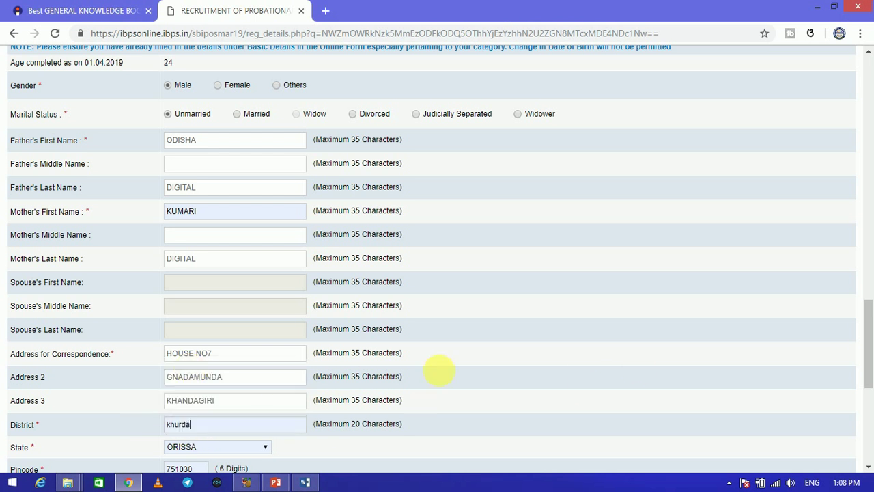
pyautogui.moveTo(868, 308); pyautogui.dragTo(868, 328)
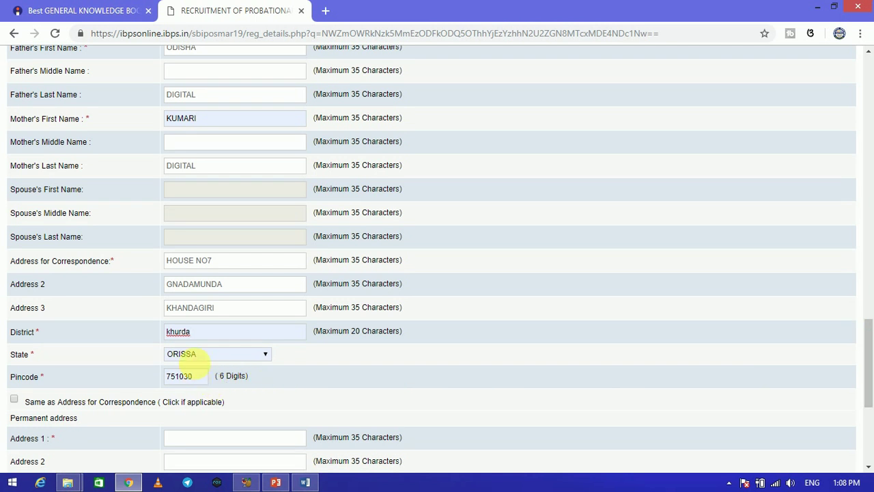
pyautogui.click(196, 354)
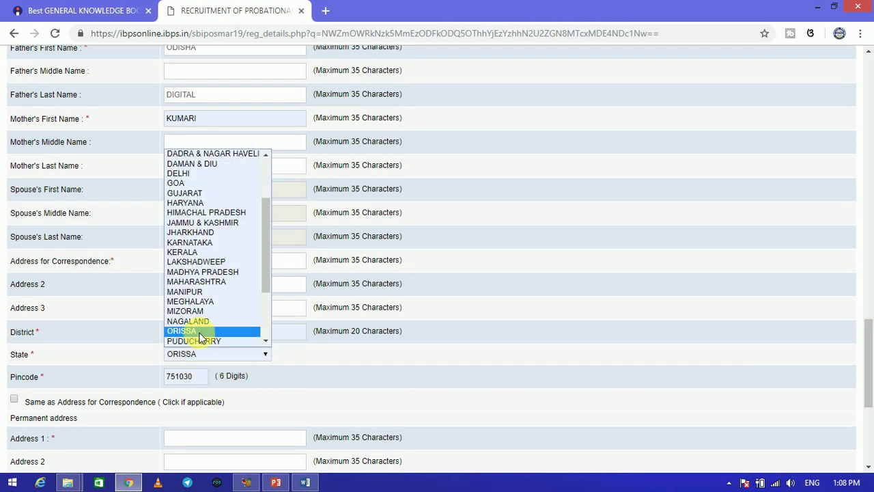
pyautogui.click(196, 332)
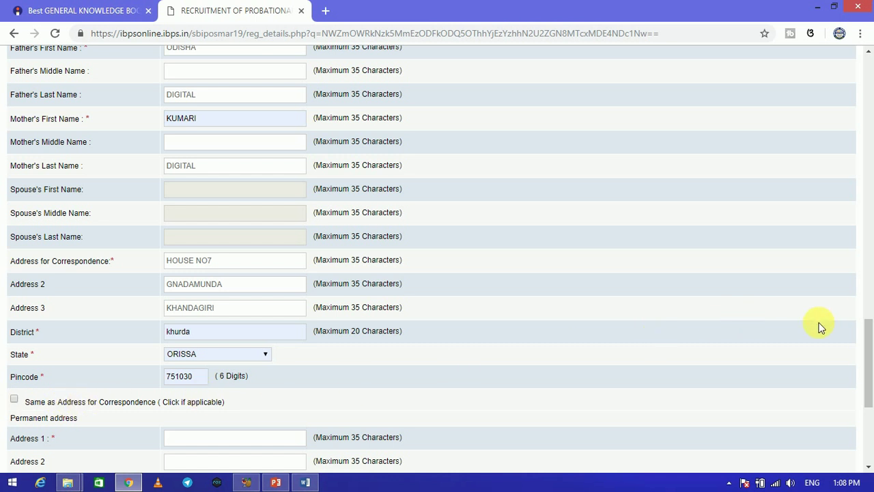
# Copy the address to permanent, choose Communication Address for GST invoicing, and save
pyautogui.moveTo(868, 332); pyautogui.dragTo(868, 351)
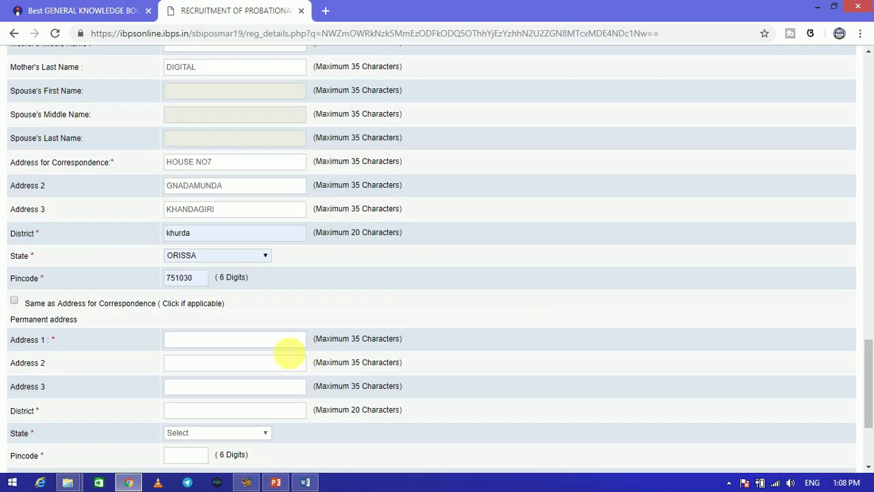
pyautogui.click(14, 303)
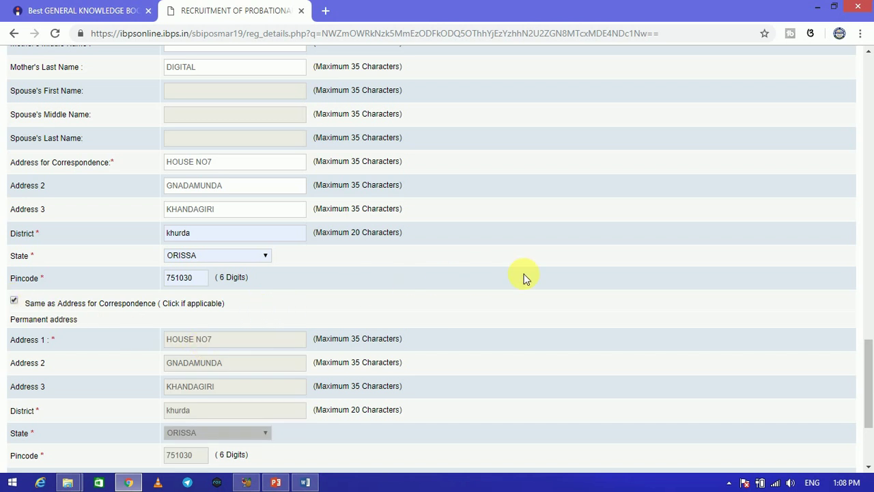
pyautogui.moveTo(868, 348); pyautogui.dragTo(870, 397)
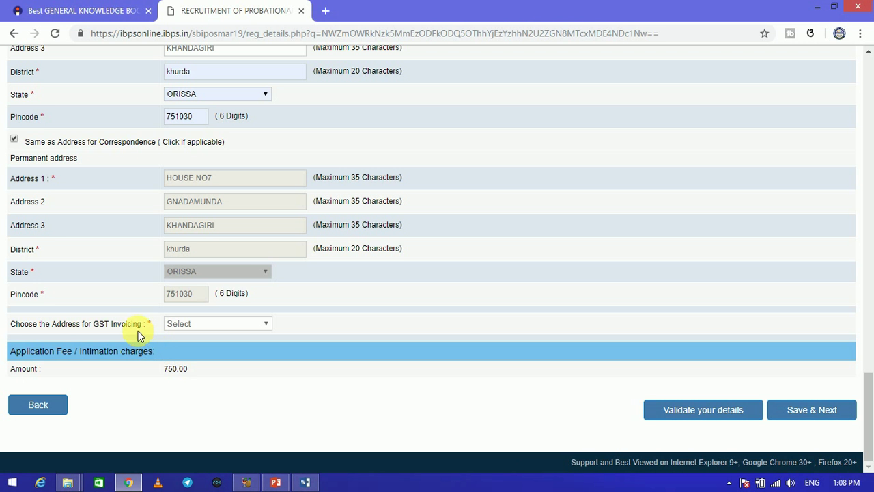
pyautogui.click(181, 326)
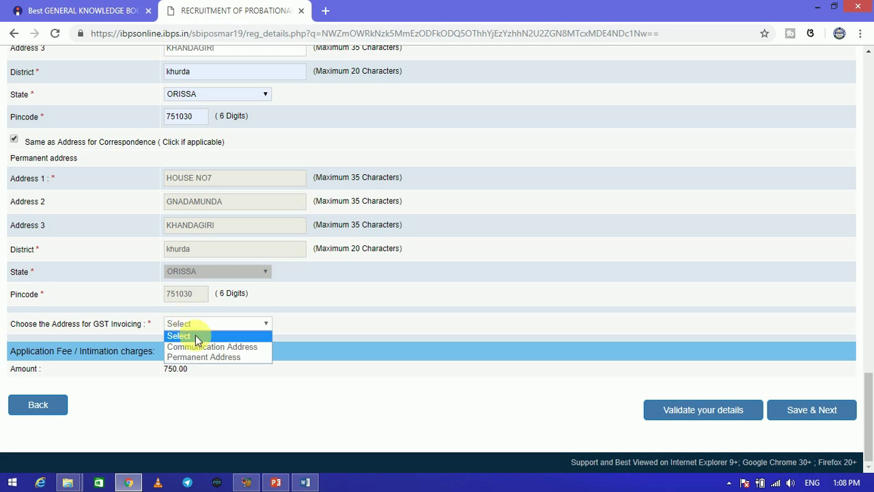
pyautogui.click(201, 347)
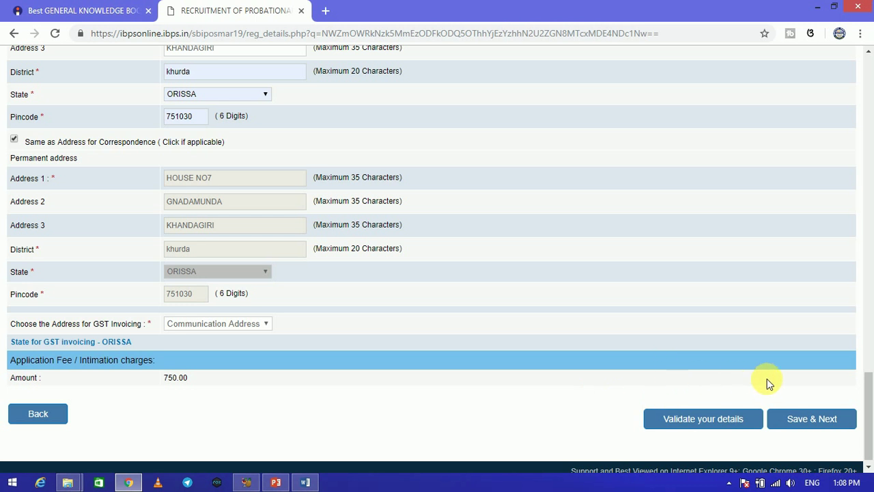
pyautogui.click(816, 420)
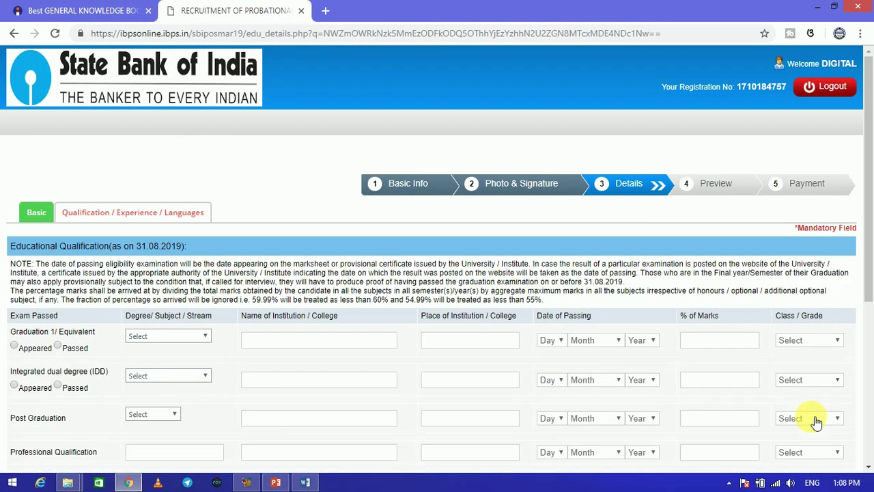
# Mark graduation as passed: BCA from RITE COLLEGE, BHUBANESWAR
pyautogui.scroll(-2, 869, 174)
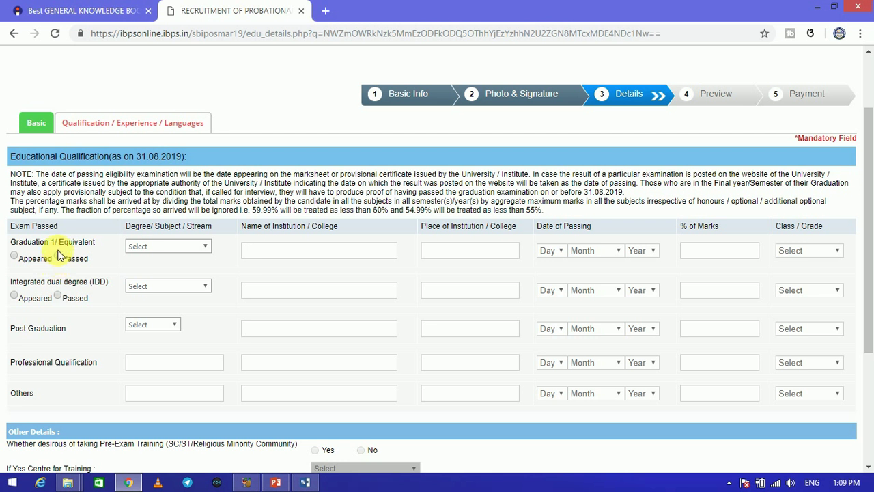
pyautogui.click(58, 257)
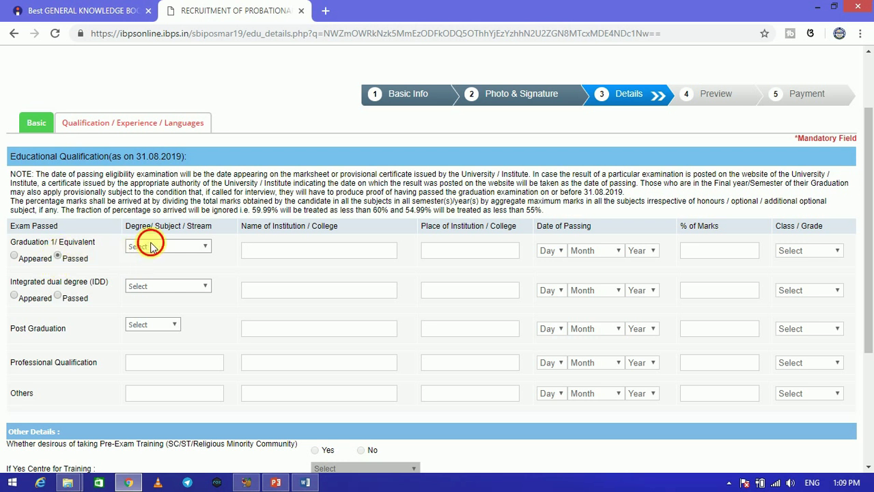
pyautogui.click(152, 245)
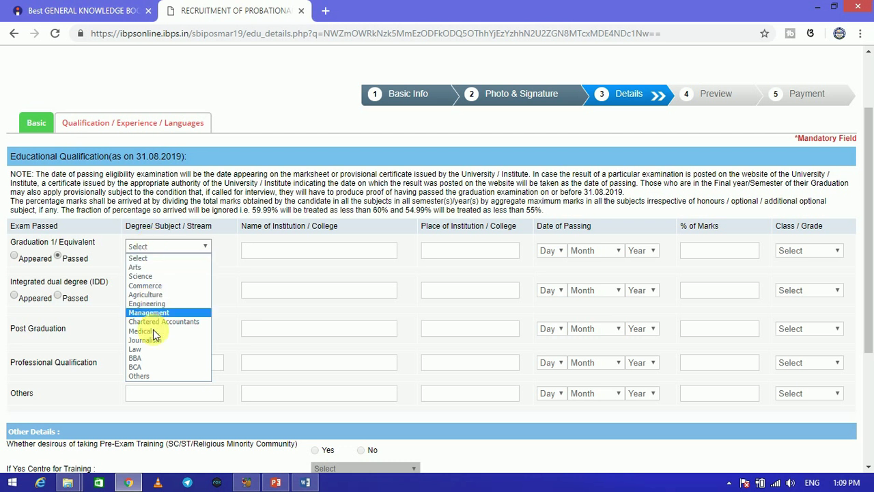
pyautogui.click(140, 367)
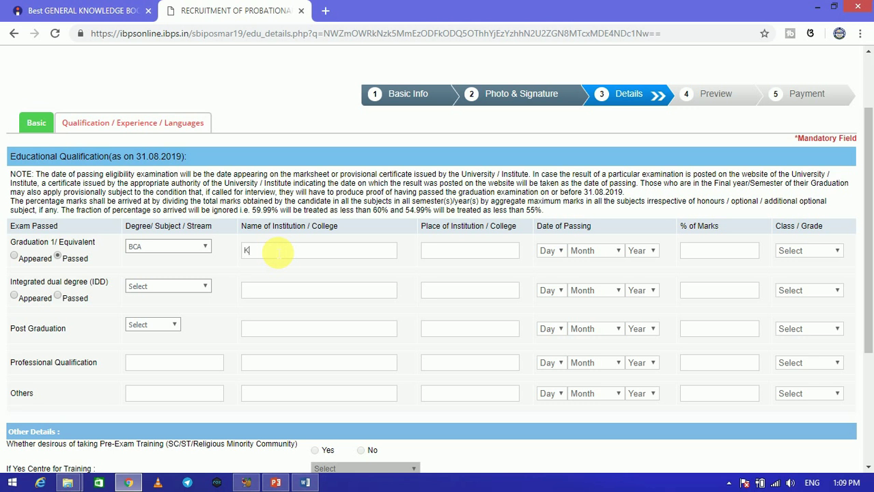
pyautogui.click(277, 253)
pyautogui.write('KIT')
pyautogui.write('R')
pyautogui.write('ITE')
pyautogui.write(' COLLEGE')
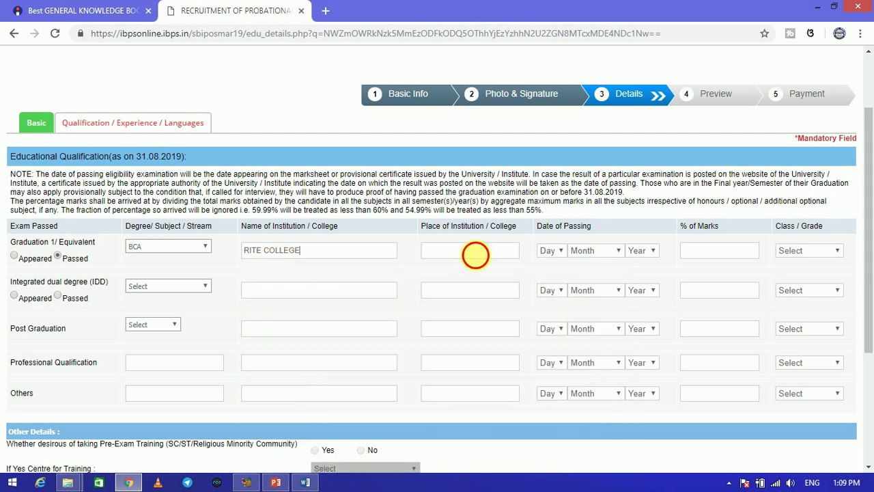
pyautogui.click(474, 252)
pyautogui.write('BHUBANESWAR')
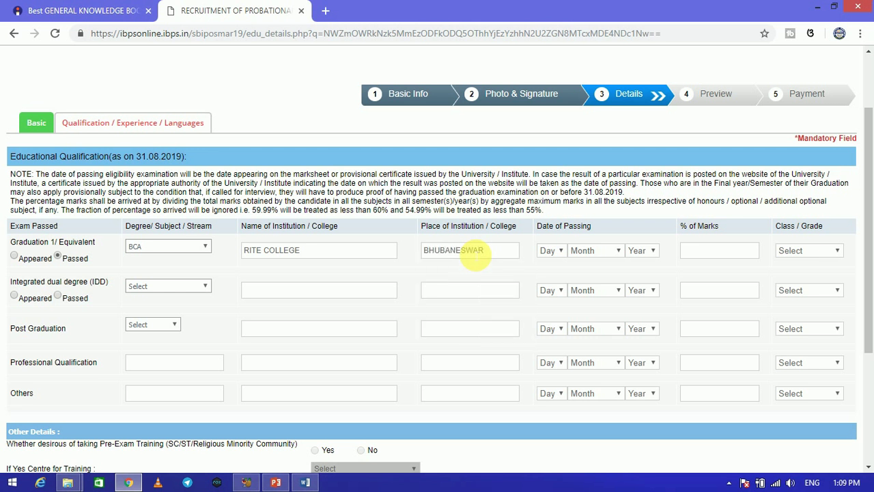
# Set the graduation passing date to 15 June 2016, with 78% marks and First Class
pyautogui.click(550, 251)
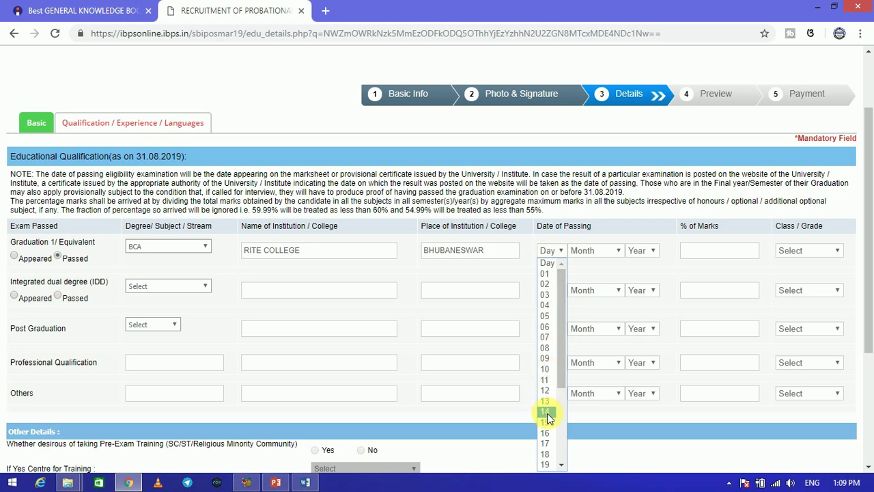
pyautogui.click(546, 421)
pyautogui.click(593, 250)
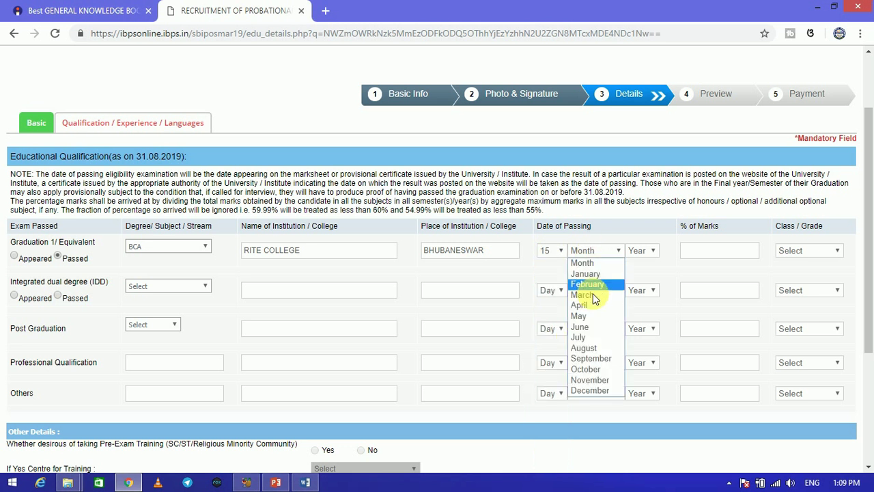
pyautogui.click(581, 327)
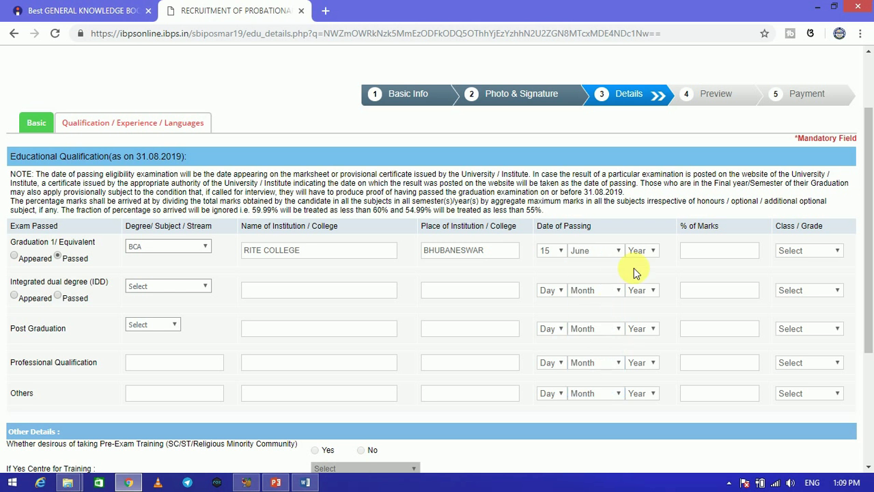
pyautogui.click(641, 251)
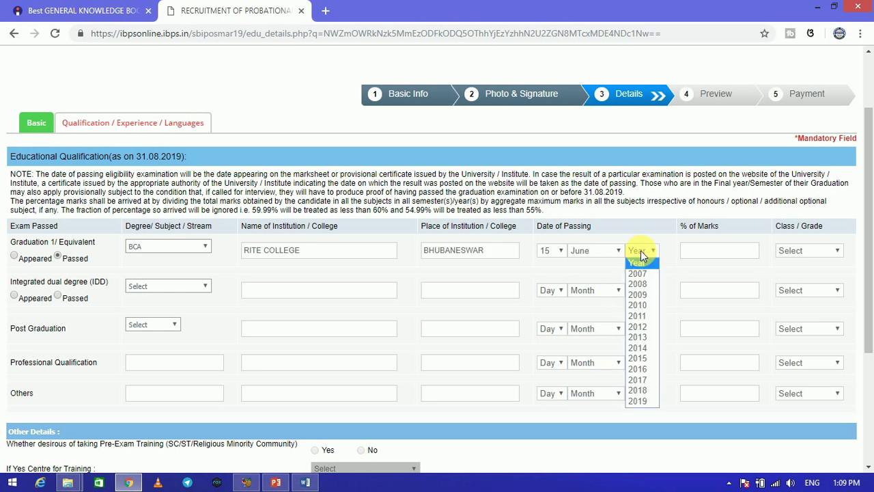
pyautogui.click(638, 369)
pyautogui.click(714, 253)
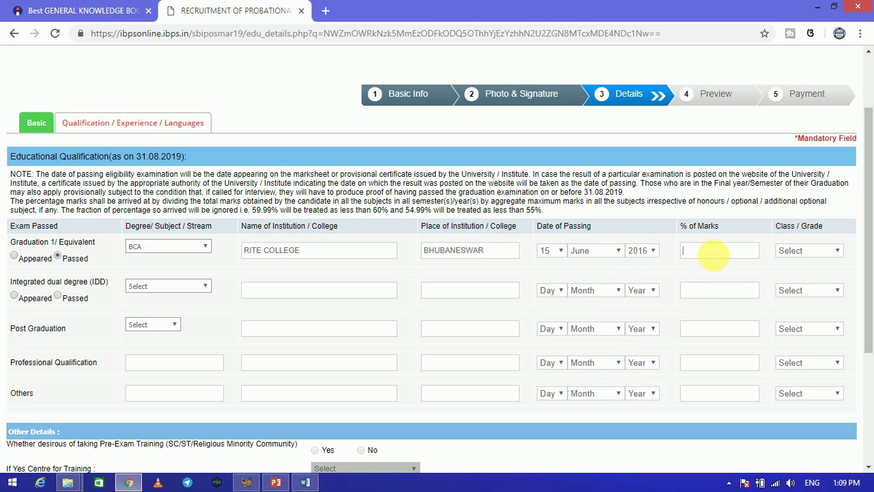
pyautogui.write('78')
pyautogui.click(792, 252)
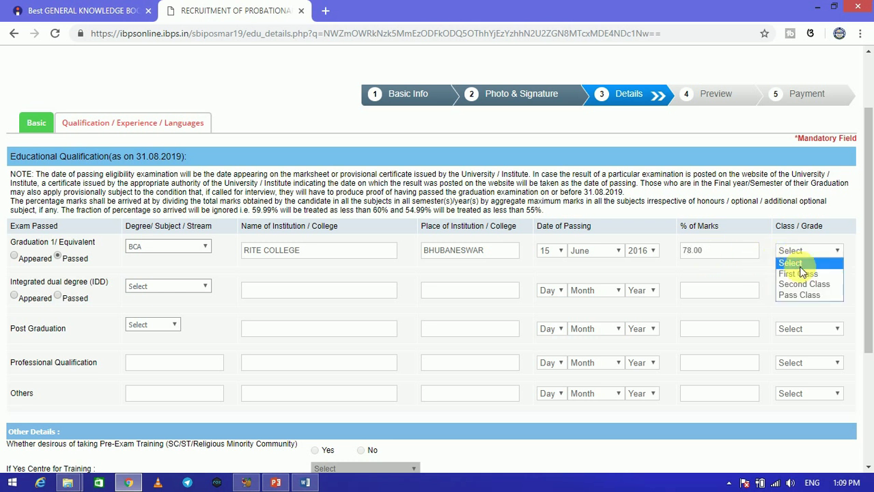
pyautogui.click(802, 273)
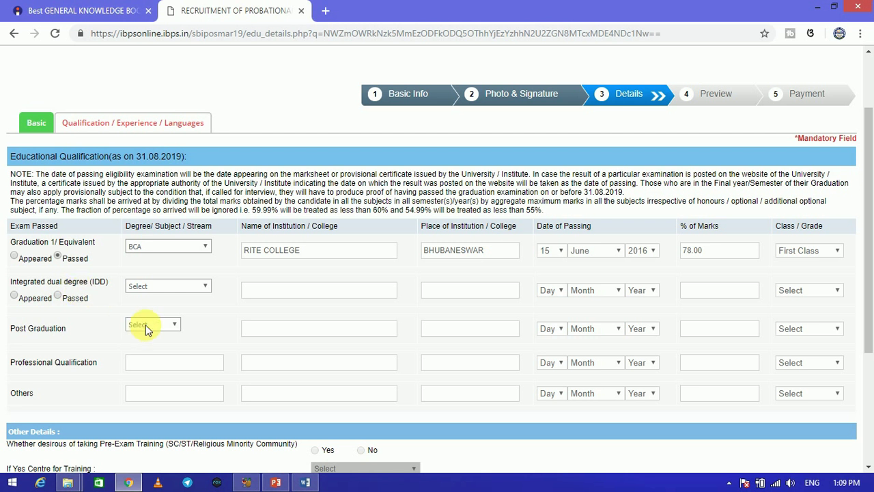
pyautogui.moveTo(872, 263); pyautogui.dragTo(867, 347)
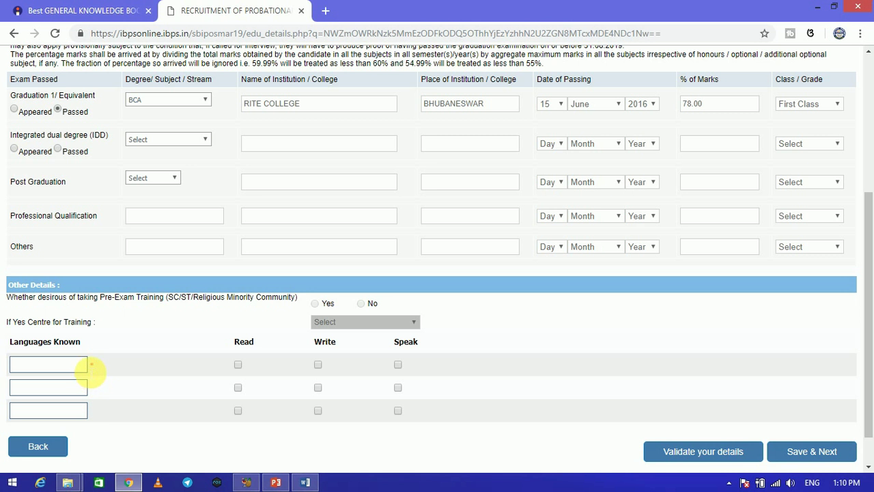
# Add ODIA and HINDI as known languages, each ticked for read, write and speak
pyautogui.click(64, 369)
pyautogui.write('ODIA')
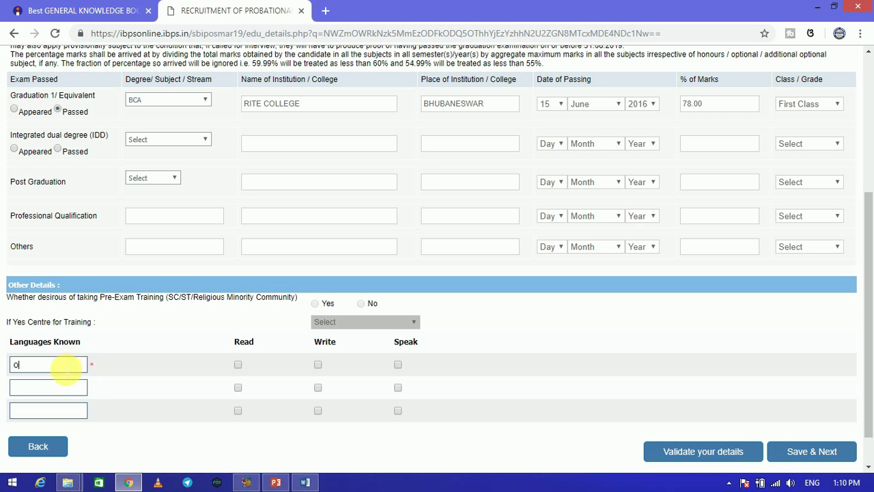
pyautogui.click(238, 364)
pyautogui.click(317, 364)
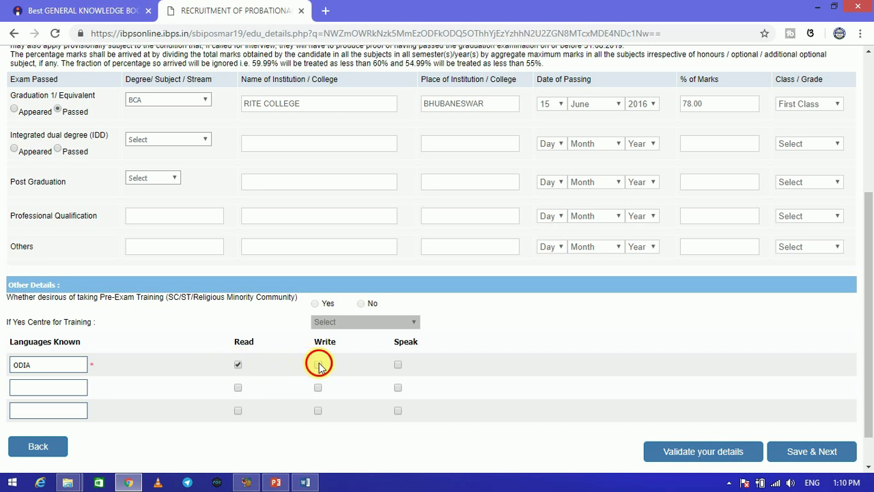
pyautogui.click(399, 365)
pyautogui.click(66, 392)
pyautogui.write('HINDI')
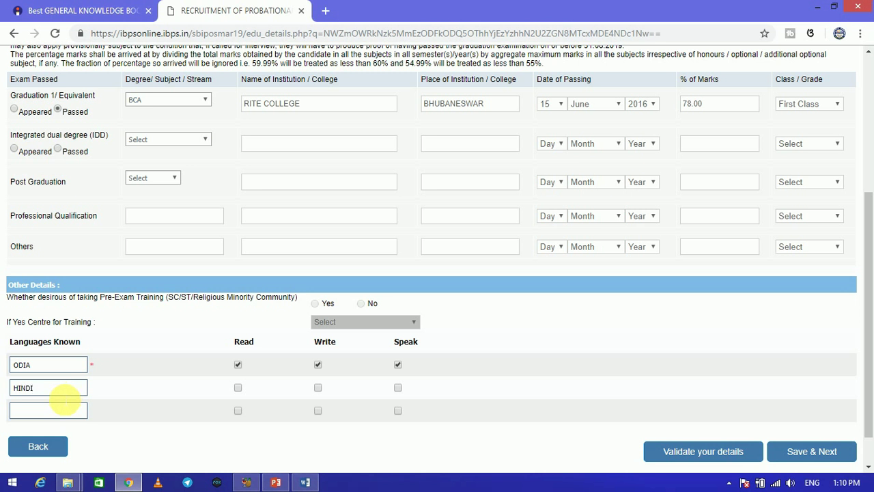
pyautogui.click(238, 388)
pyautogui.click(318, 387)
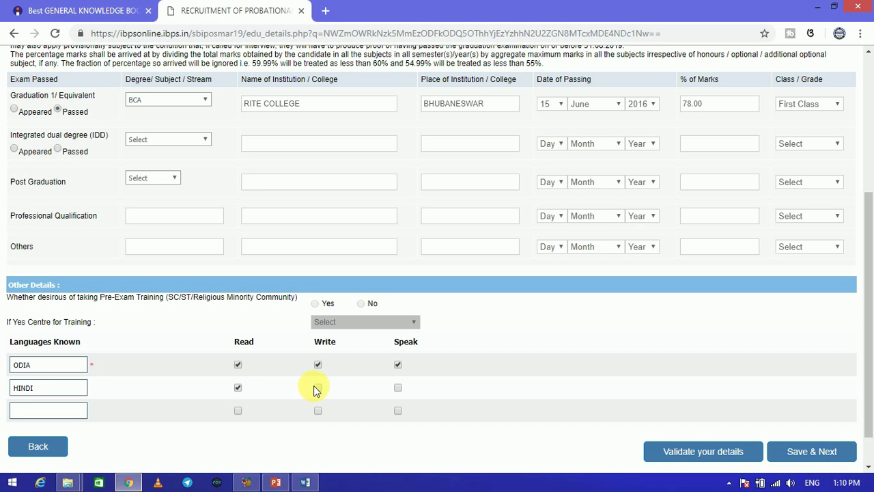
pyautogui.click(398, 387)
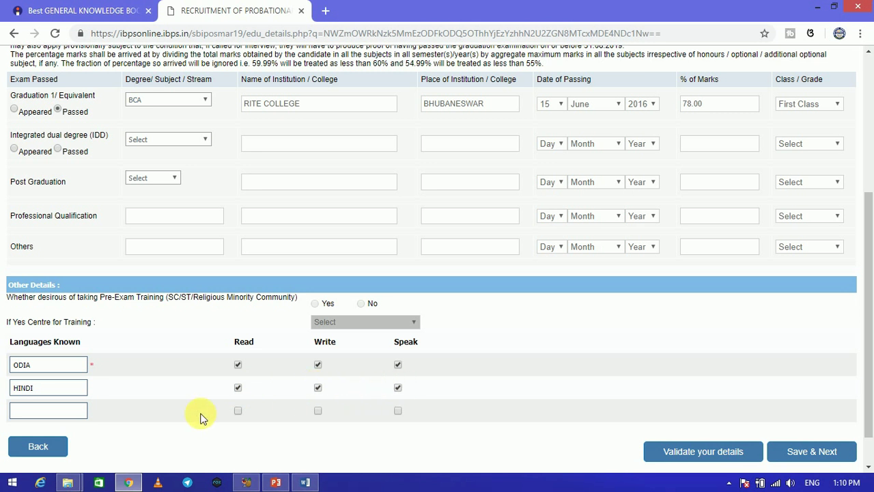
# Add ENGLISH with read, write and speak ticked, then save and go to the preview
pyautogui.click(54, 410)
pyautogui.write('ENGLISH')
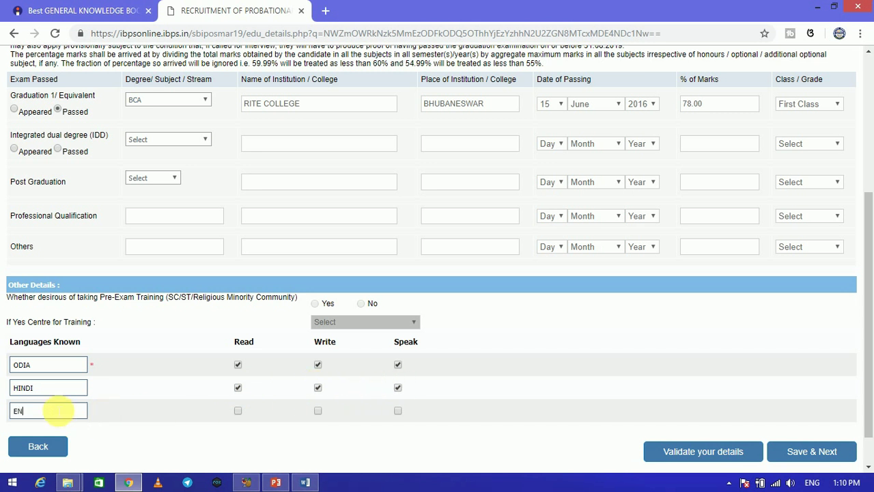
pyautogui.click(238, 410)
pyautogui.click(316, 412)
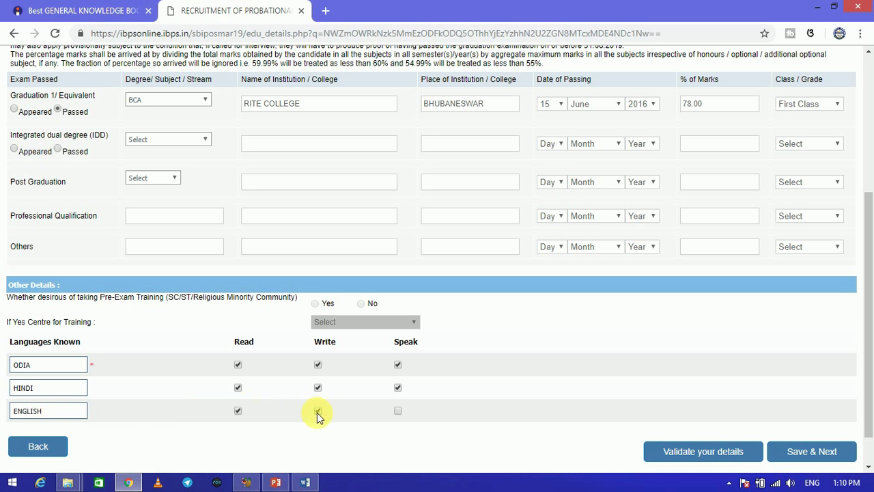
pyautogui.click(398, 411)
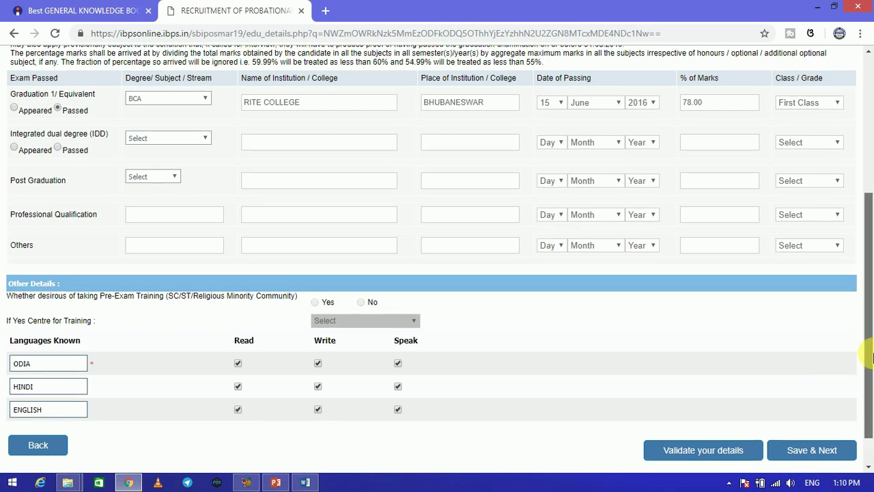
pyautogui.moveTo(868, 351); pyautogui.dragTo(865, 381)
pyautogui.click(831, 414)
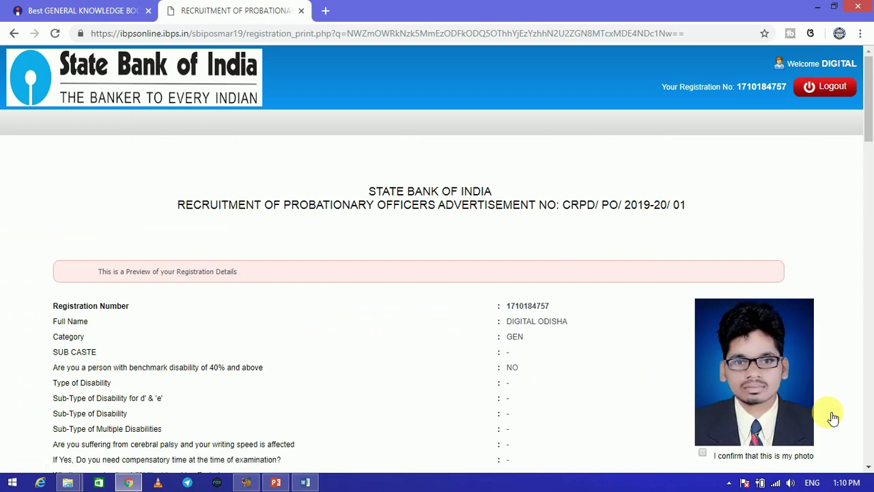
# Review the registration preview and tick 'I Agree' under the Declaration
pyautogui.moveTo(870, 121); pyautogui.dragTo(869, 371)
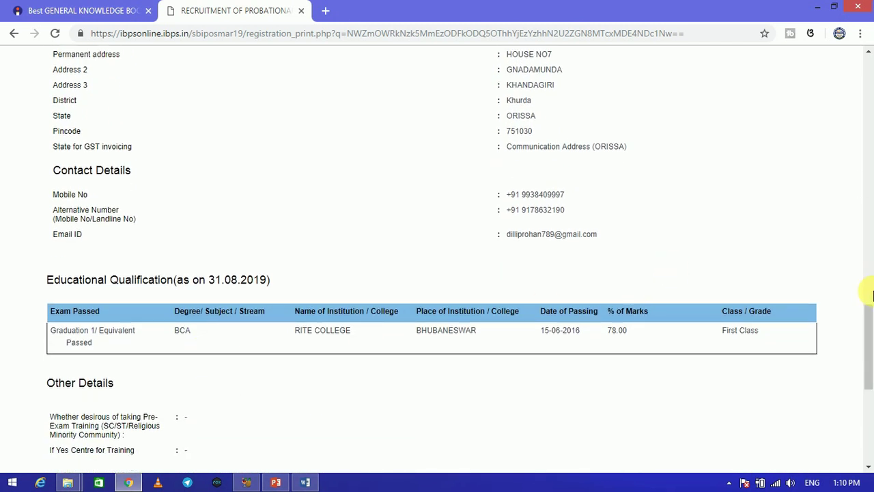
pyautogui.moveTo(869, 323); pyautogui.dragTo(871, 386)
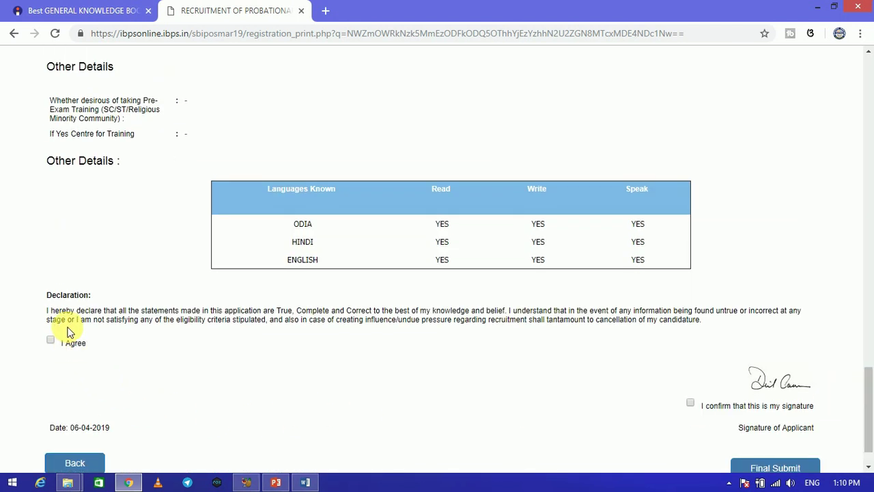
pyautogui.moveTo(867, 384); pyautogui.dragTo(863, 98)
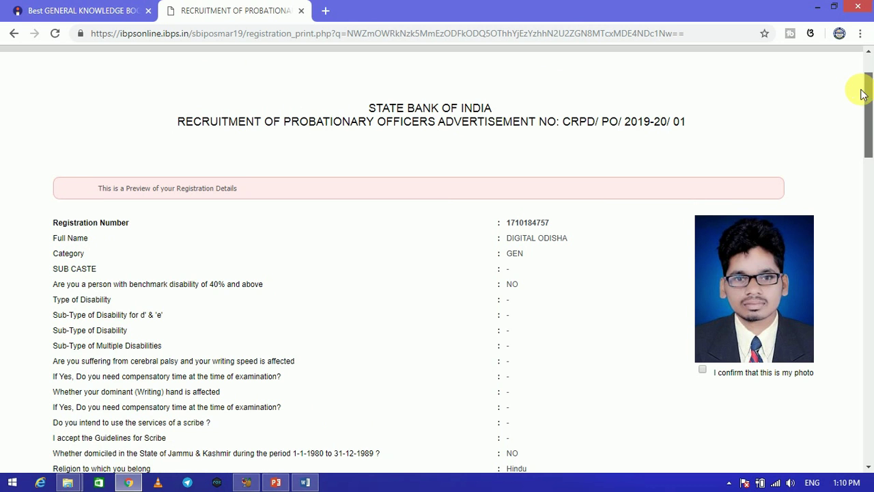
pyautogui.scroll(-1, 862, 94)
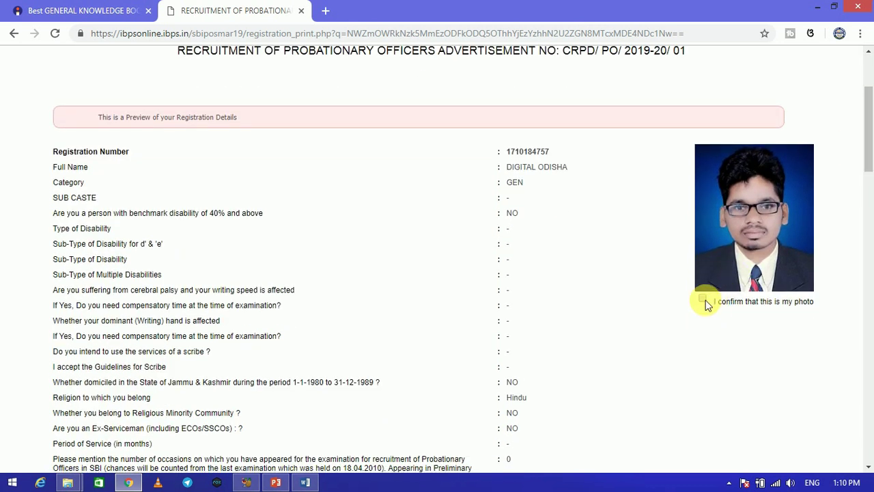
pyautogui.moveTo(870, 143); pyautogui.dragTo(869, 444)
pyautogui.click(51, 374)
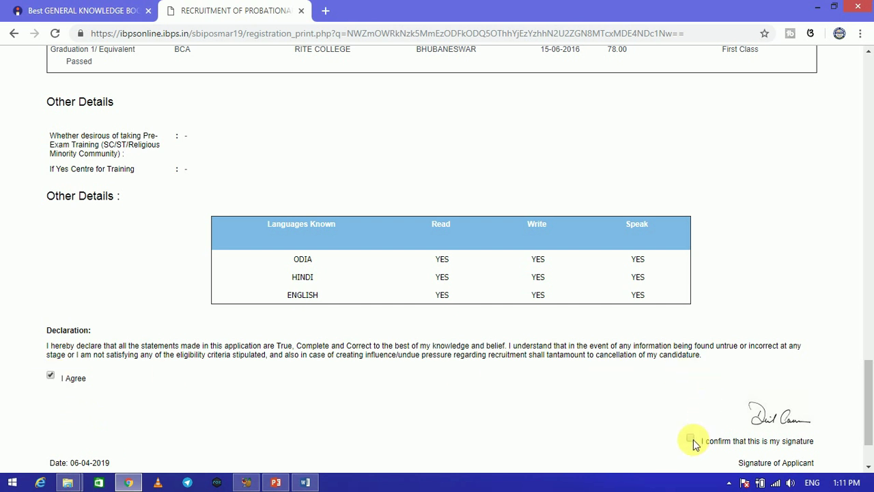
pyautogui.scroll(-2, 703, 431)
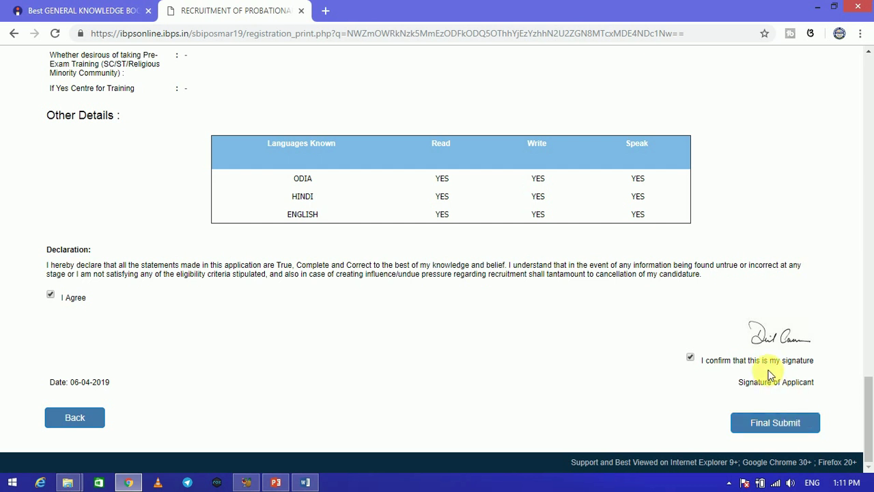
# Final-submit the application and confirm, reaching the 750.00 fee payment step
pyautogui.click(87, 10)
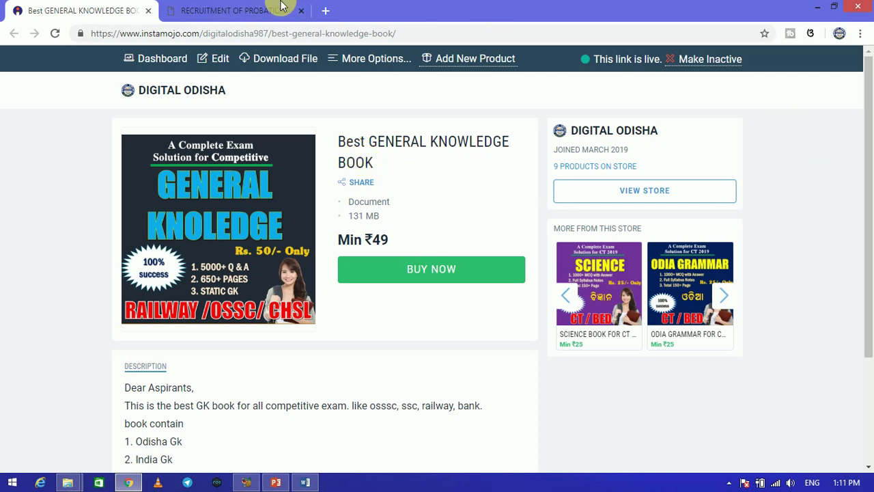
pyautogui.click(257, 8)
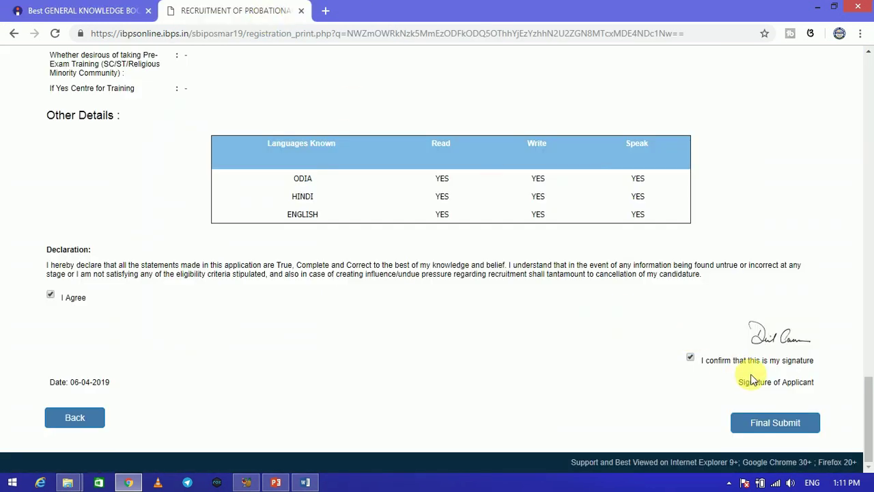
pyautogui.click(788, 424)
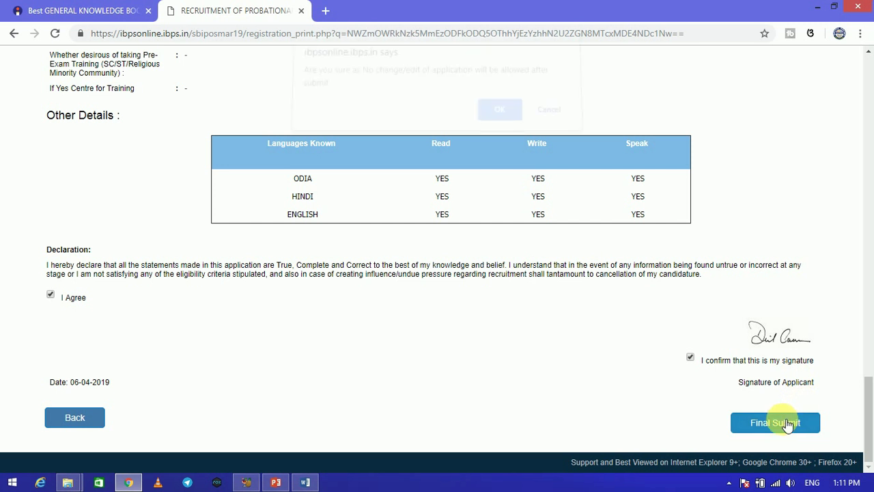
pyautogui.click(506, 116)
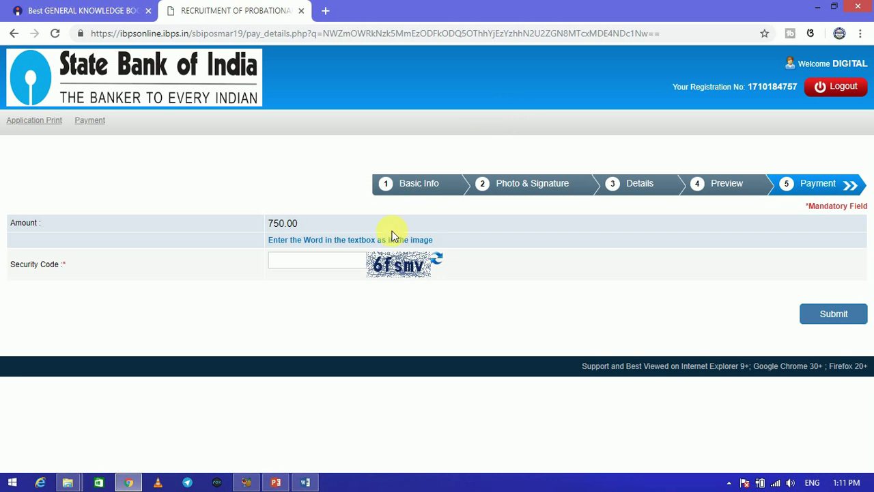
# Enter the image security code and submit the payment request, confirming the redirect
pyautogui.click(282, 261)
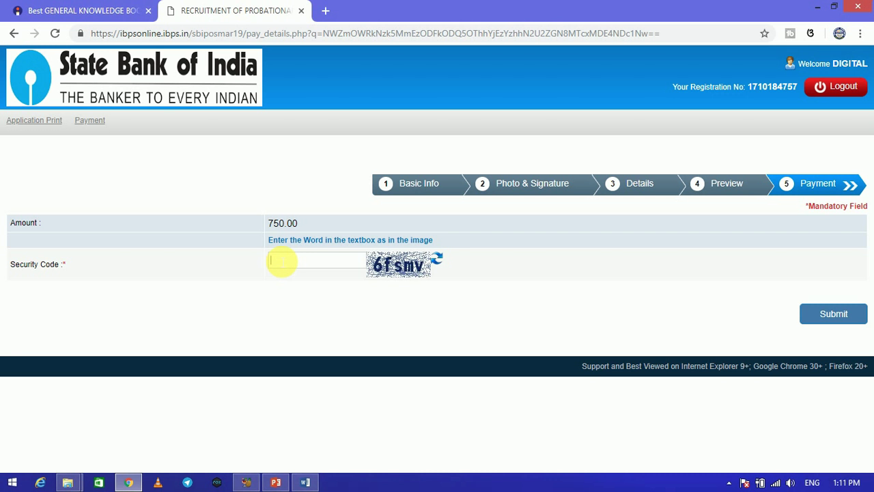
pyautogui.write('6')
pyautogui.write('fsmc')
pyautogui.write('v')
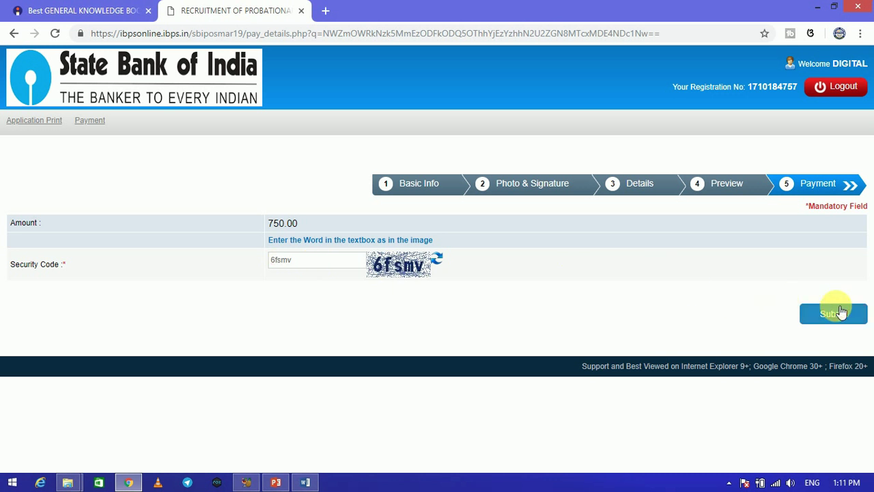
pyautogui.click(839, 313)
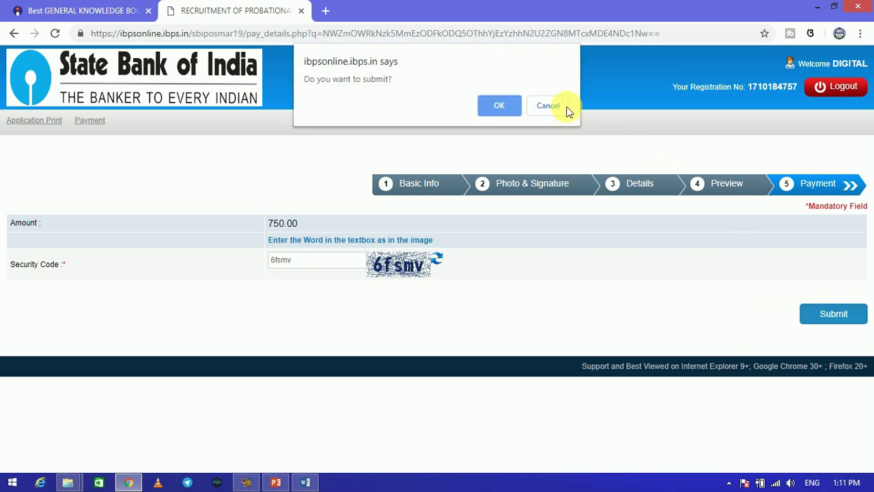
pyautogui.click(509, 112)
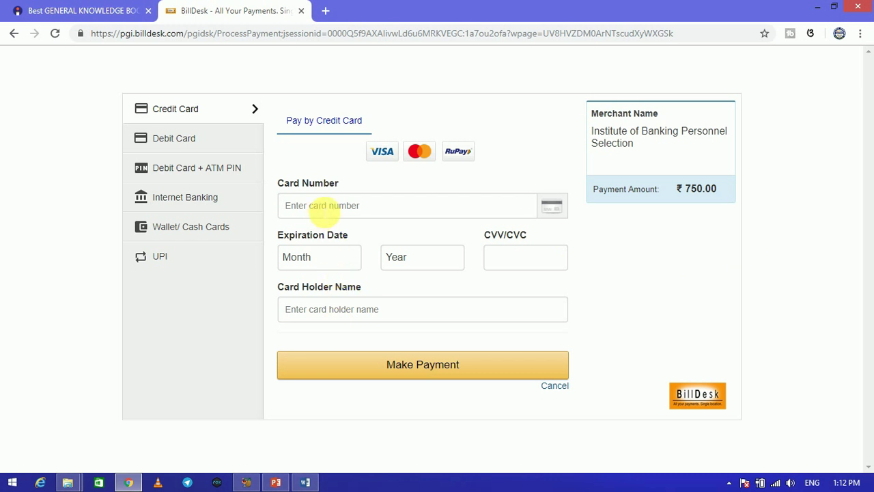
# Place the cursor in the Card Number field of BillDesk's ₹750.00 credit card form
pyautogui.click(322, 211)
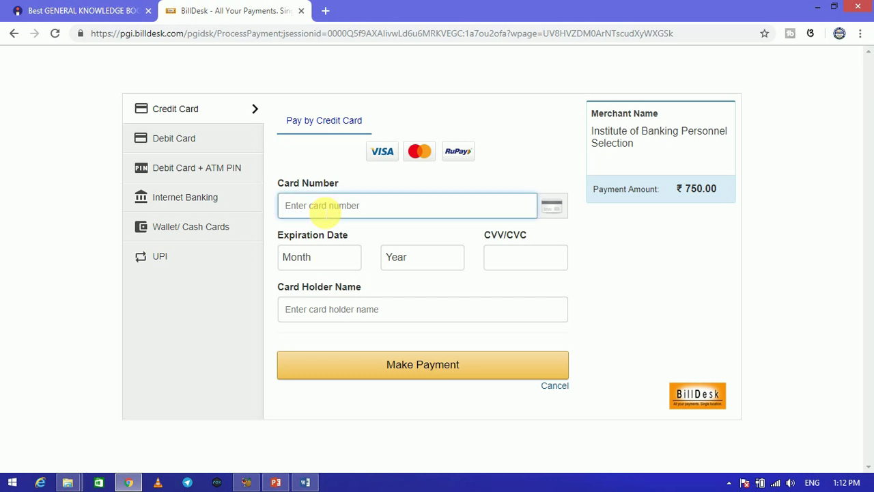